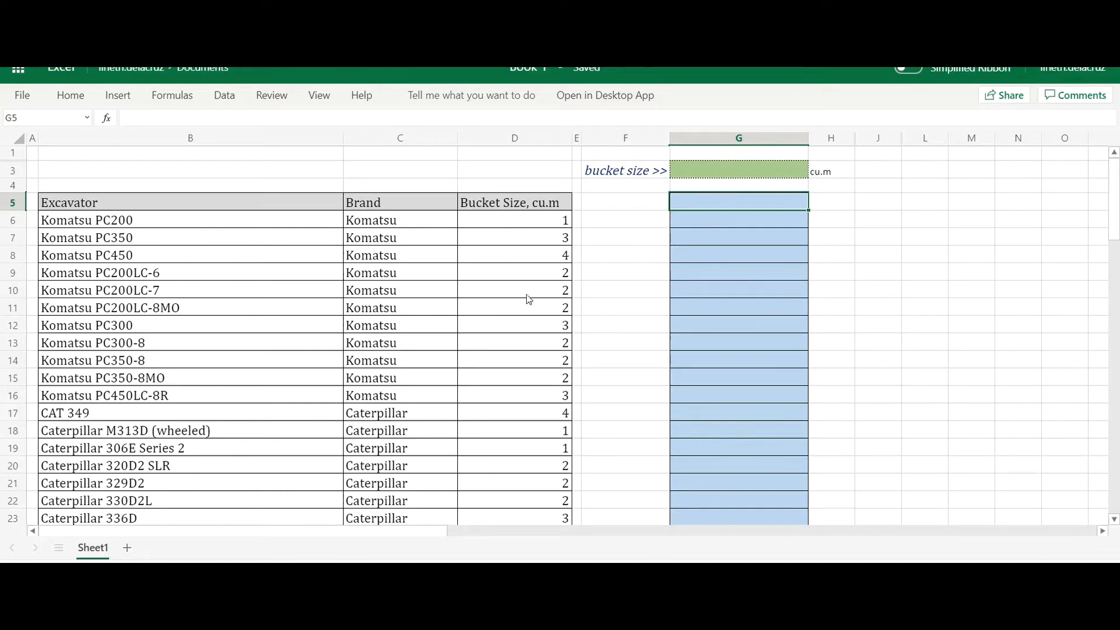
- Enter 2 as the bucket size in cell G3
click(707, 169)
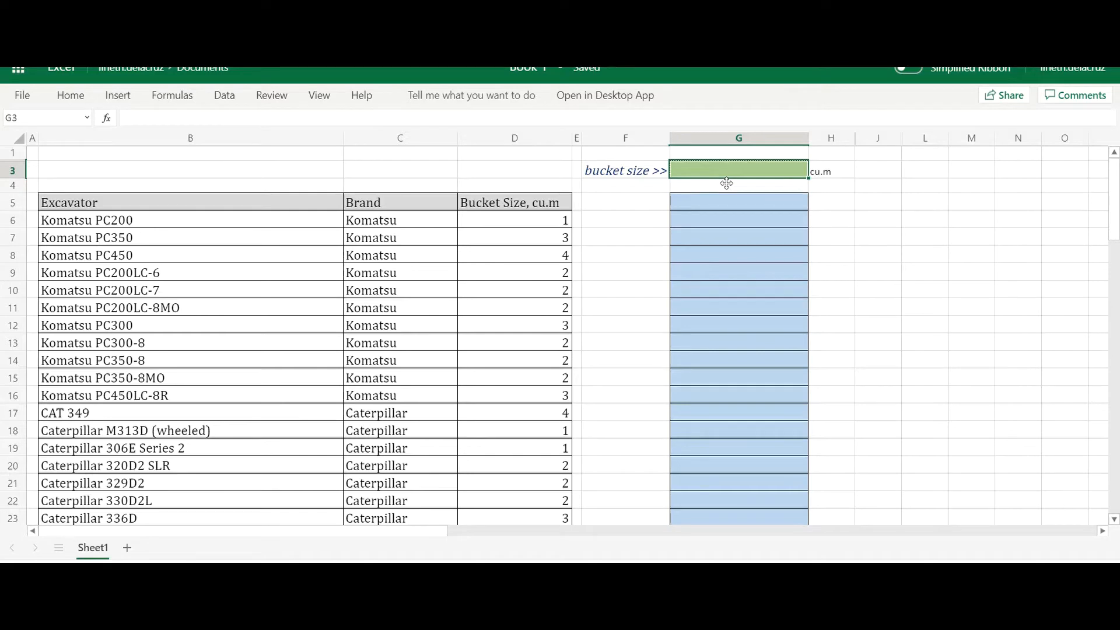
text(2)
key(Return)
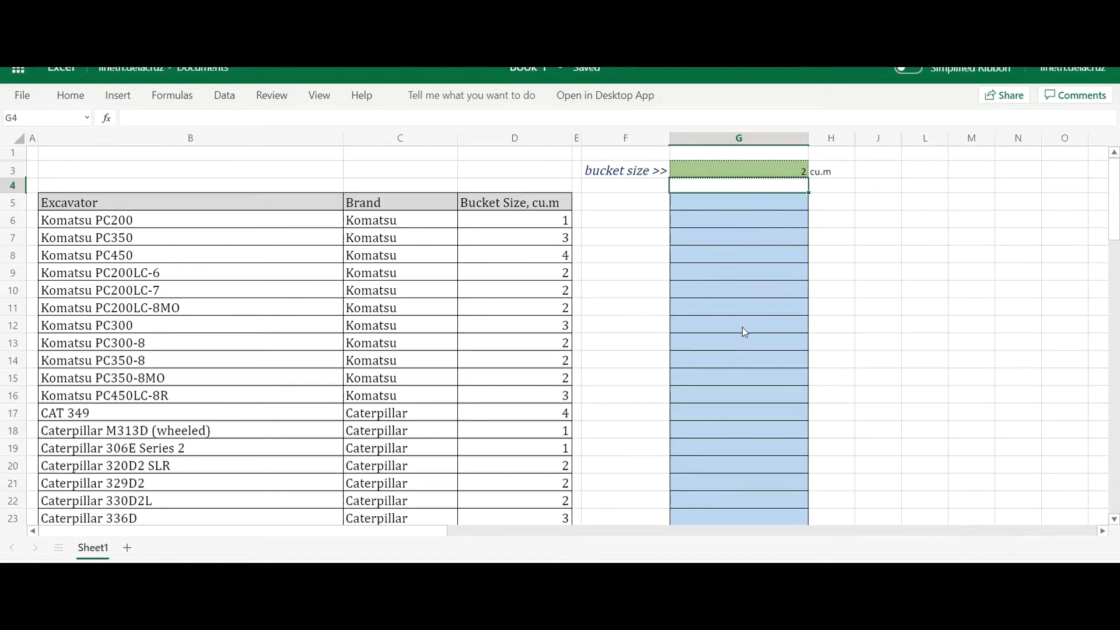
- Begin a FILTER formula in G5 with the excavator names B6:B69 as its array
click(698, 200)
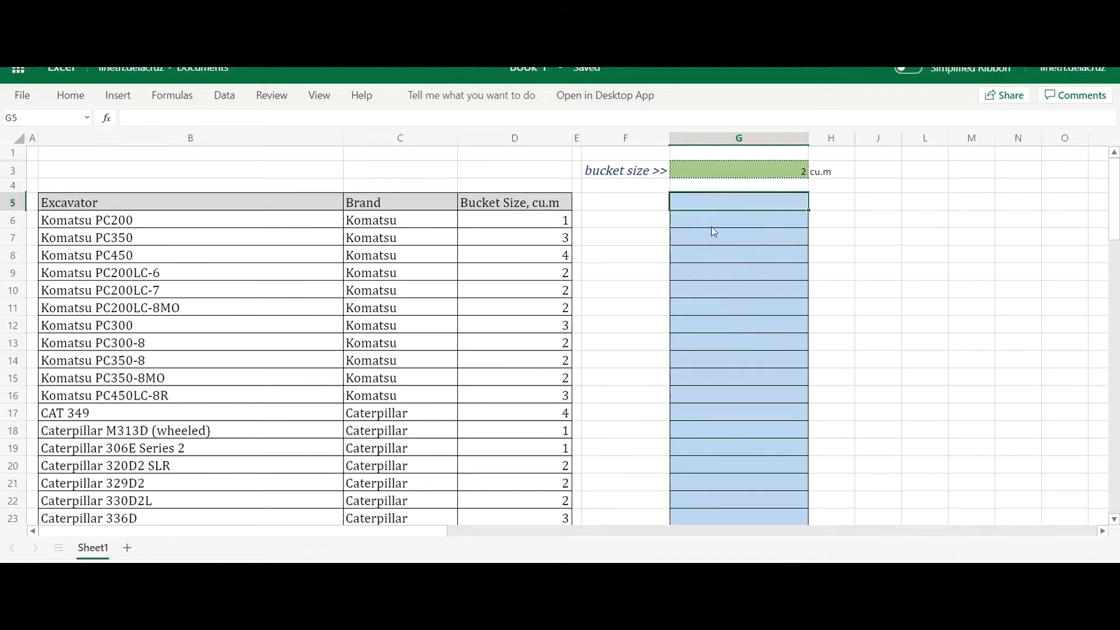
text(=fi)
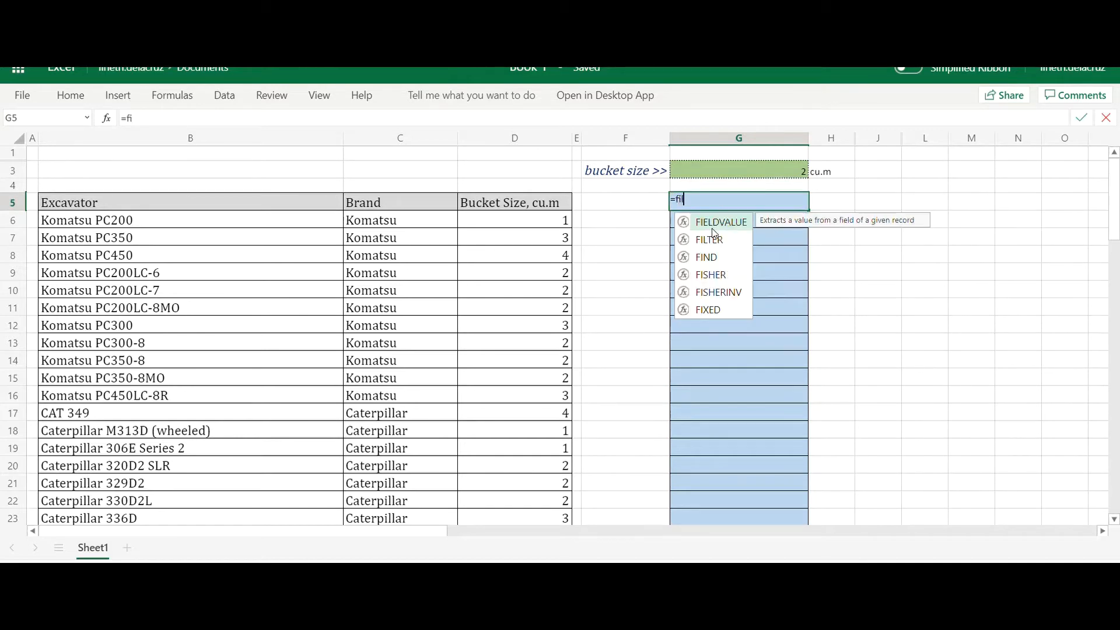
text(lter()
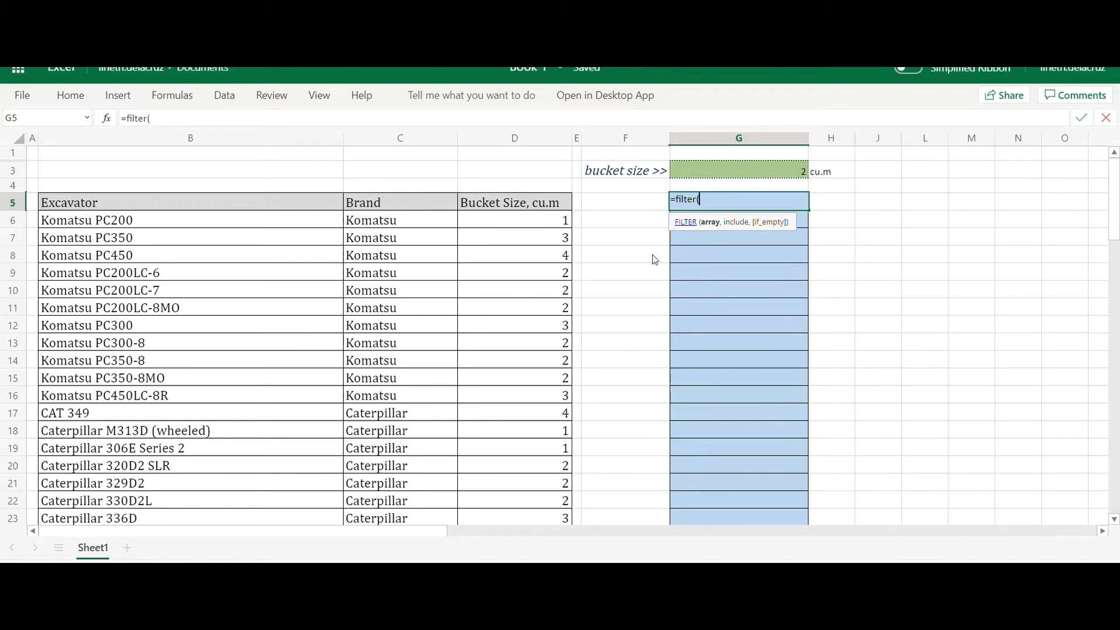
click(246, 222)
scroll(270, 383, down, 4)
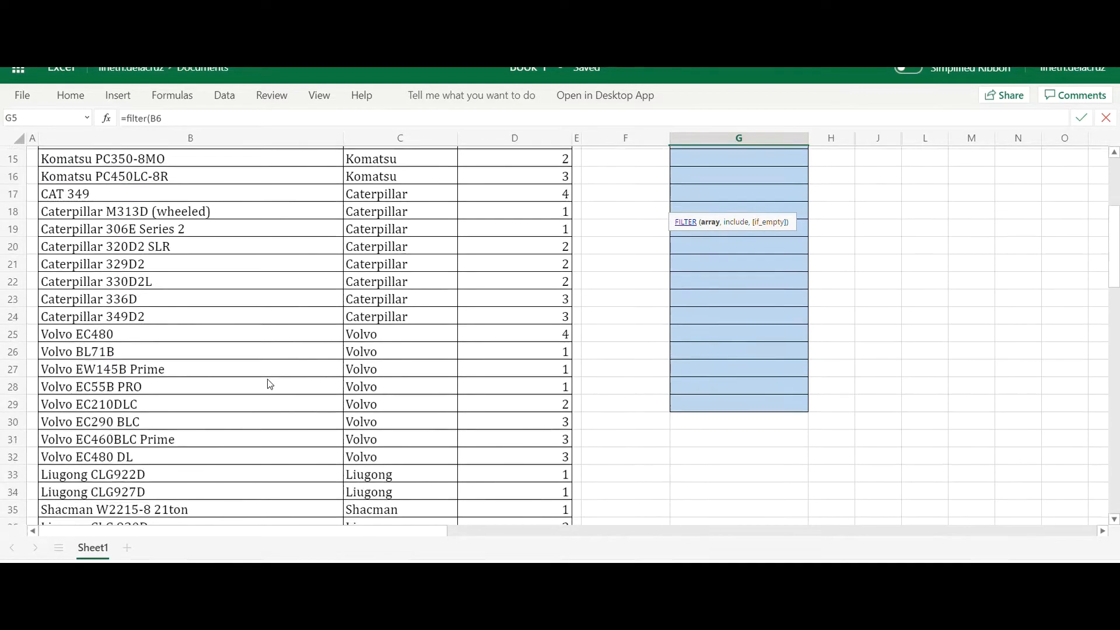
scroll(270, 384, down, 10)
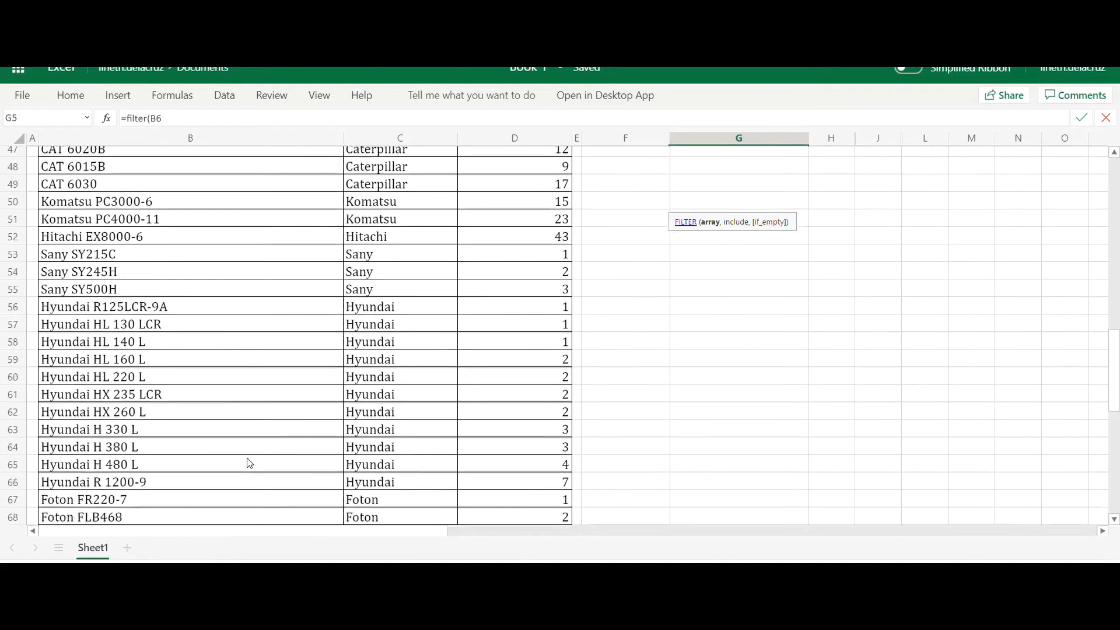
scroll(249, 462, down, 2)
shift+click(252, 452)
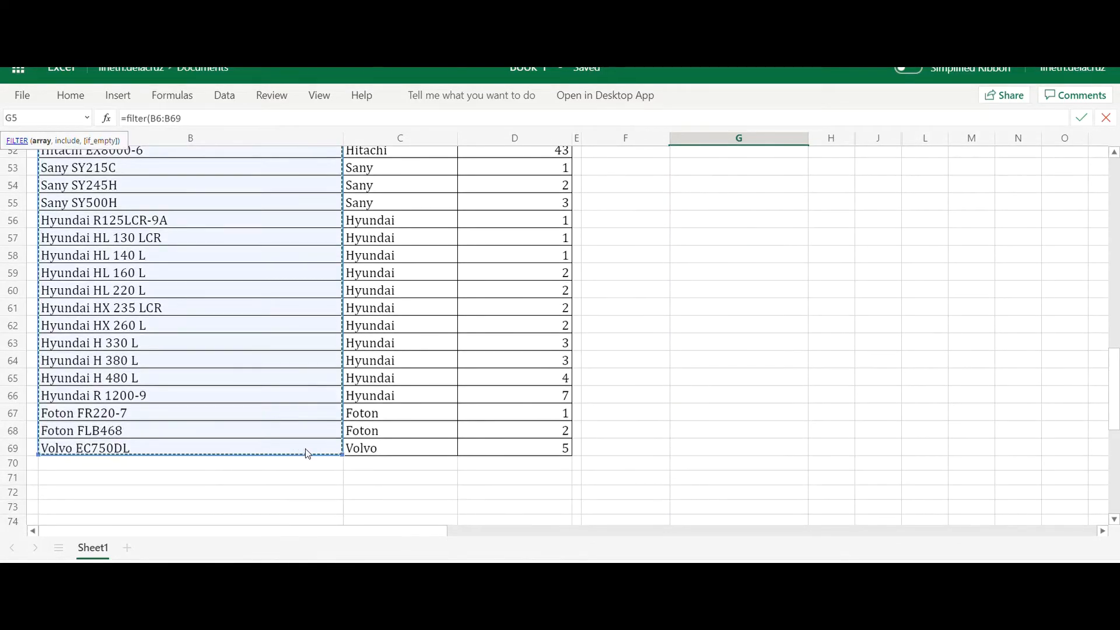
scroll(307, 454, up, 15)
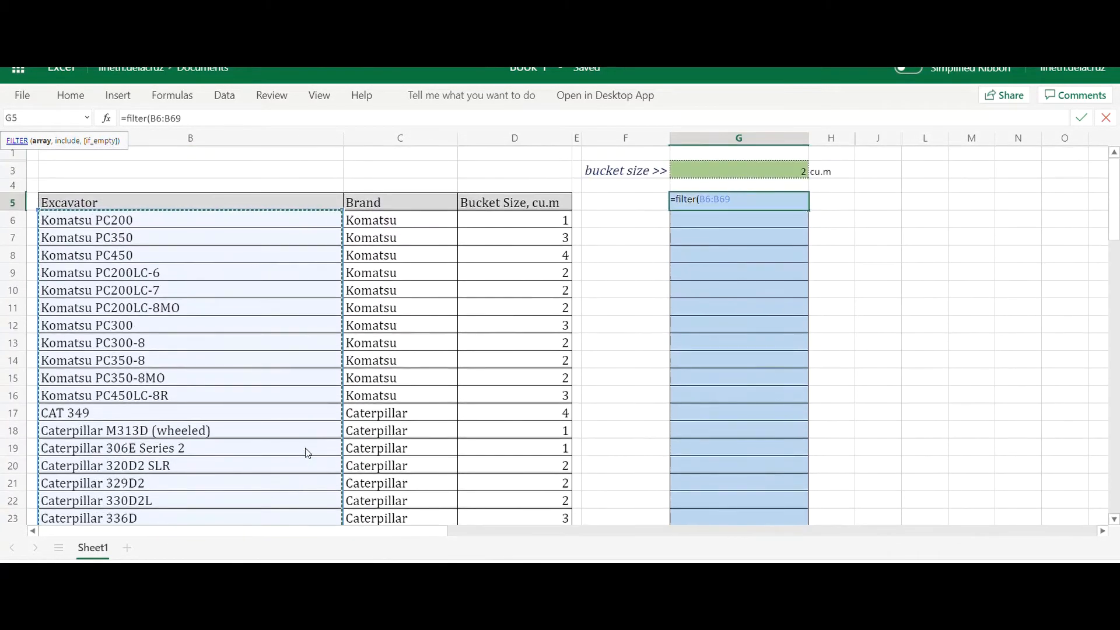
- Complete the G5 FILTER formula with the include condition D6:D69=G3 and enter it
text(,)
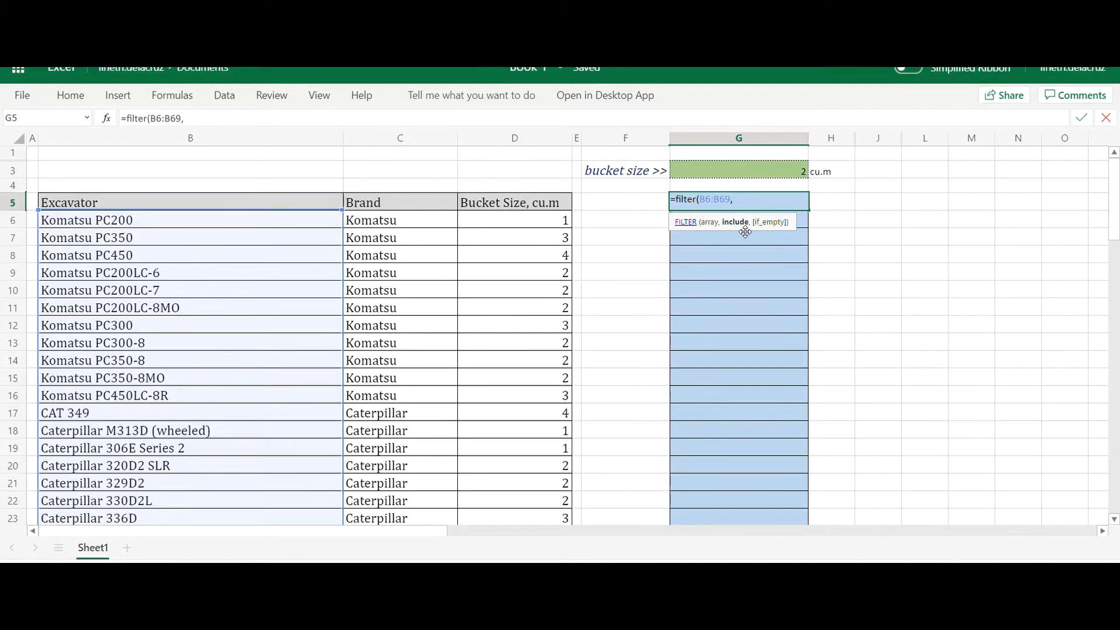
click(524, 227)
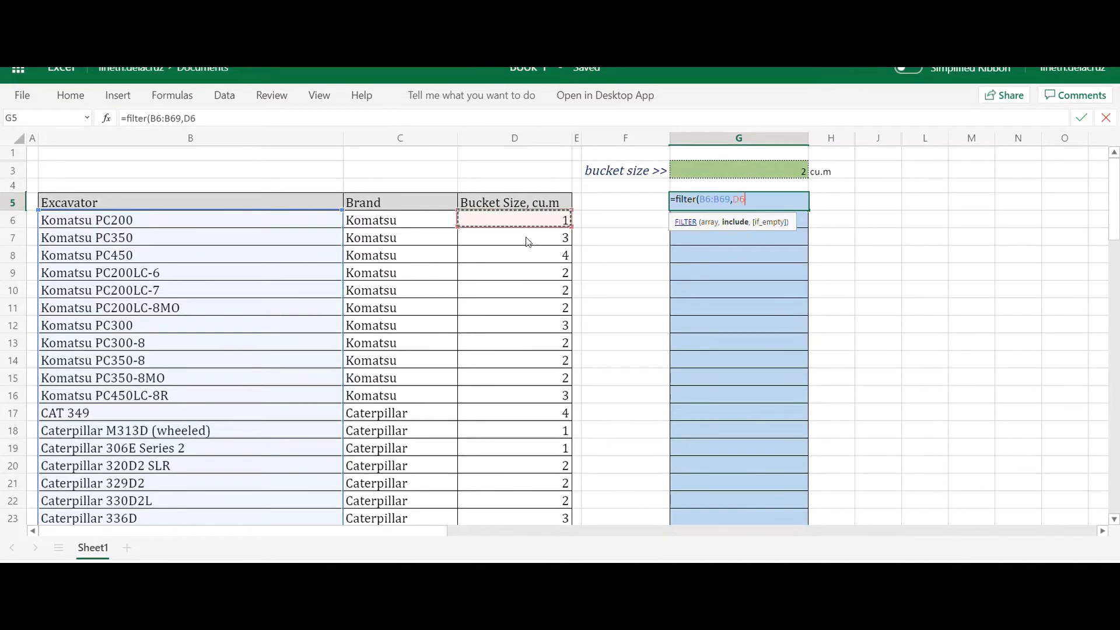
scroll(532, 430, down, 3)
scroll(532, 430, down, 15)
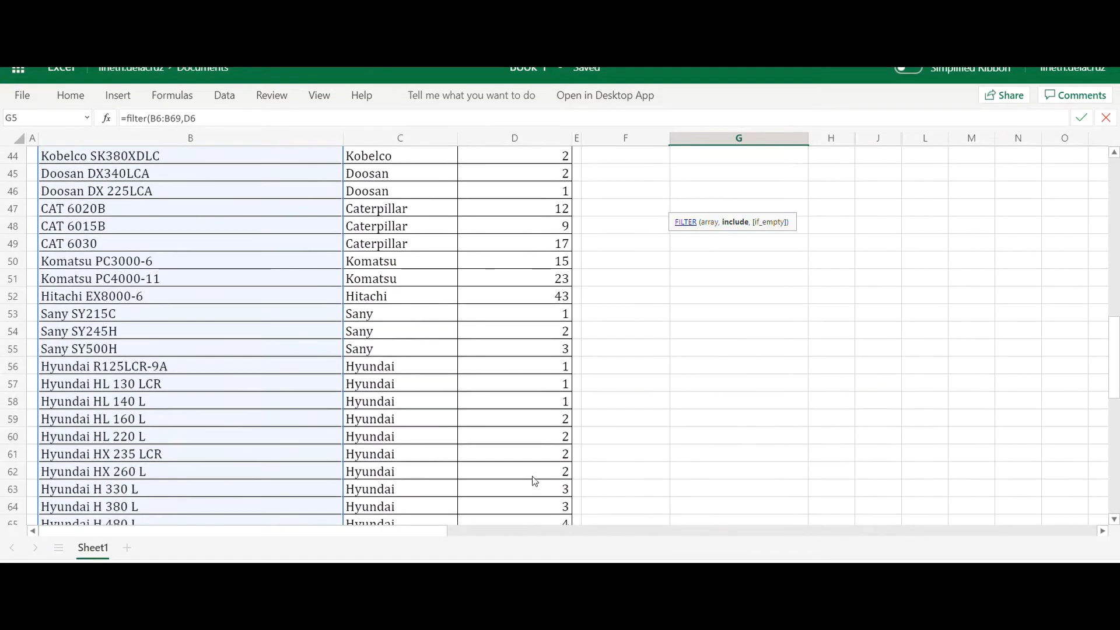
shift+click(542, 376)
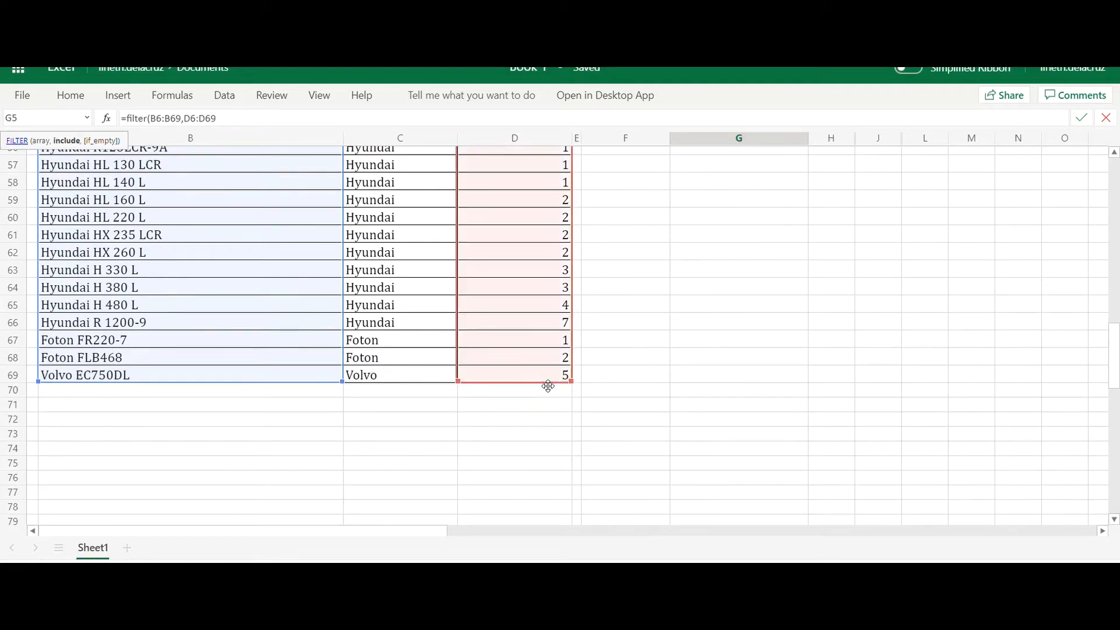
text(=)
scroll(658, 382, up, 18)
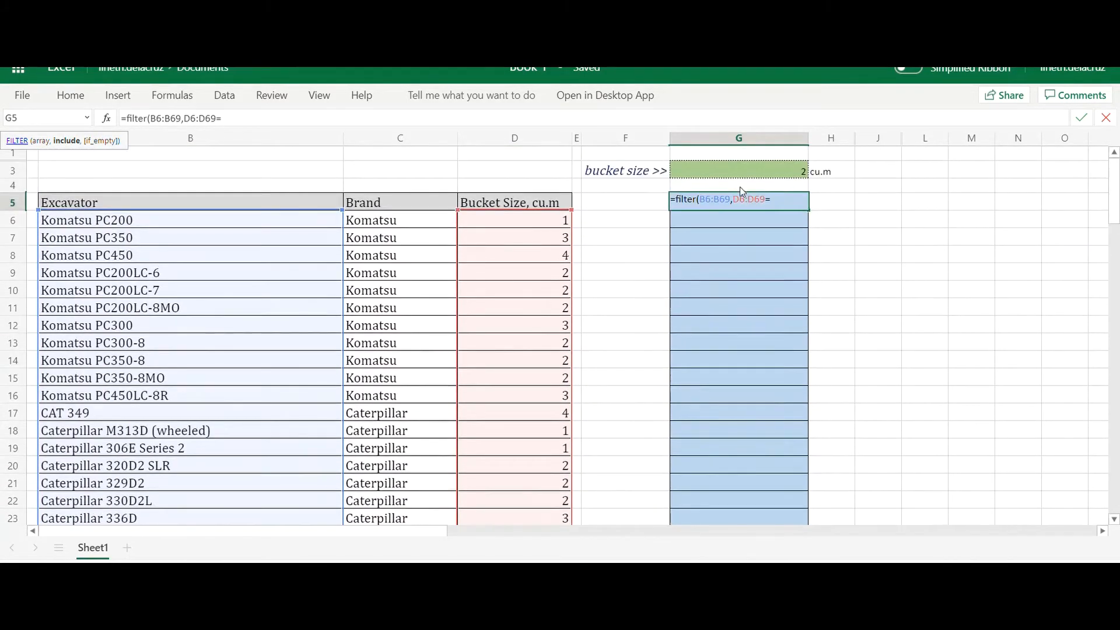
click(740, 173)
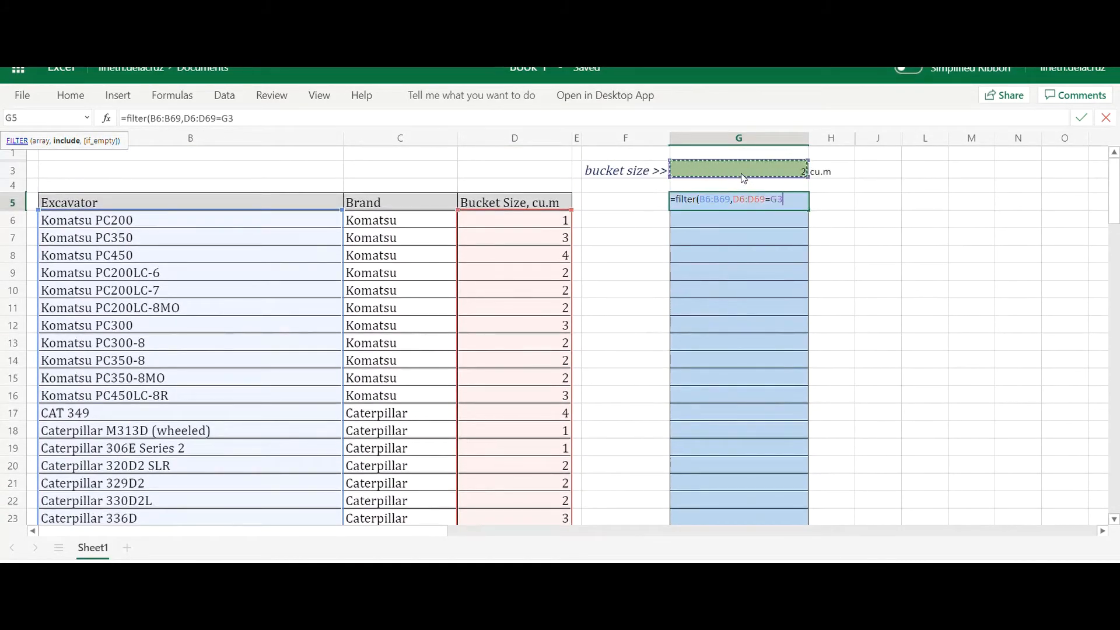
text(,)
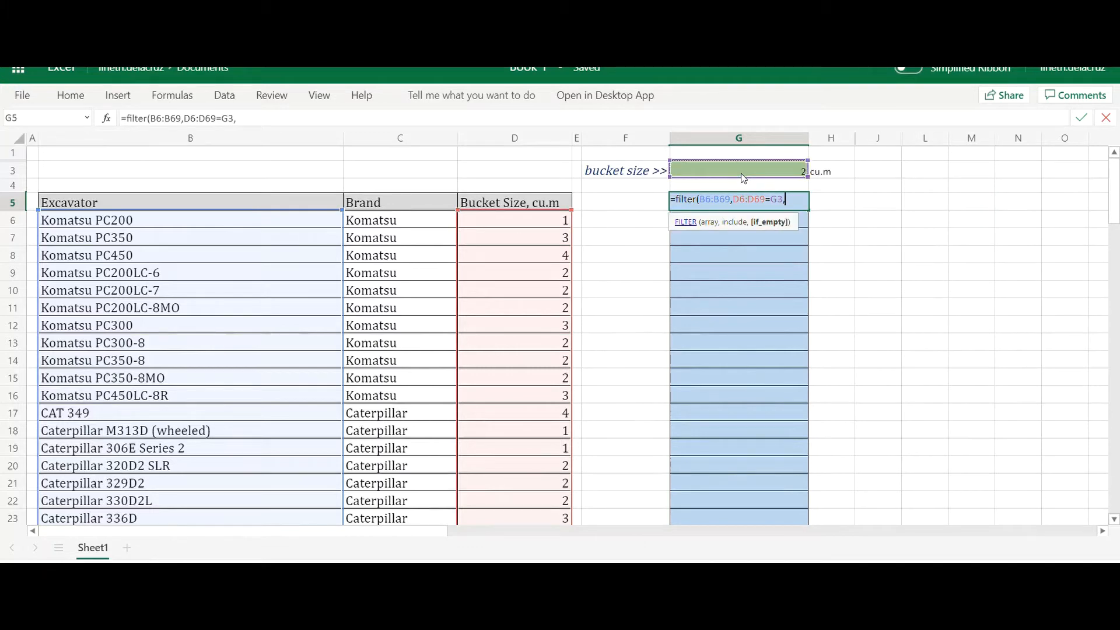
key(BackSpace)
text())
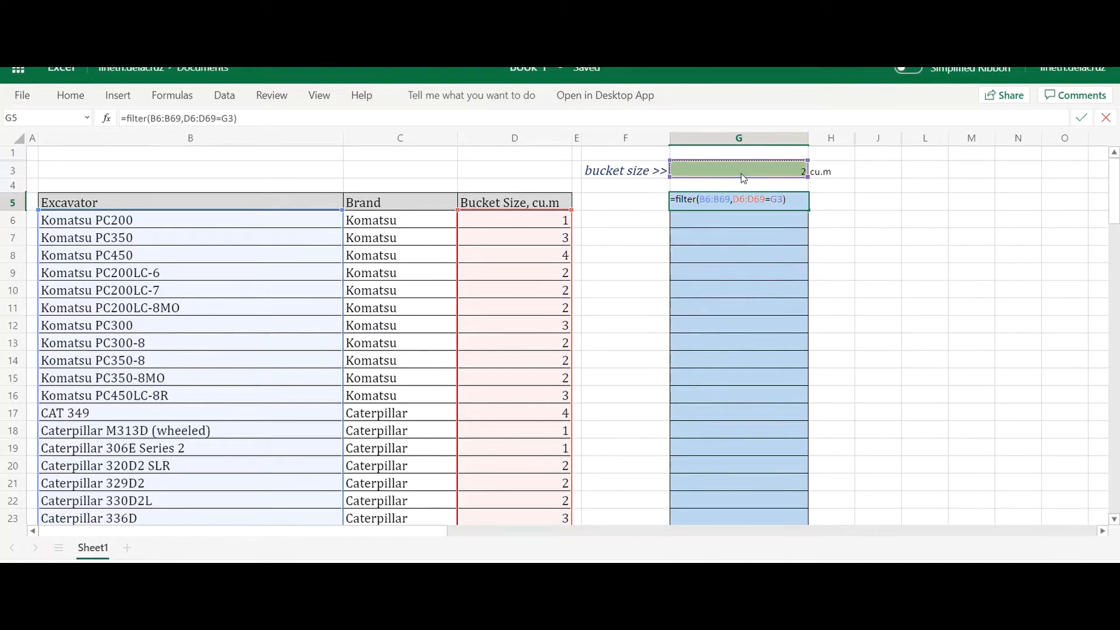
key(Return)
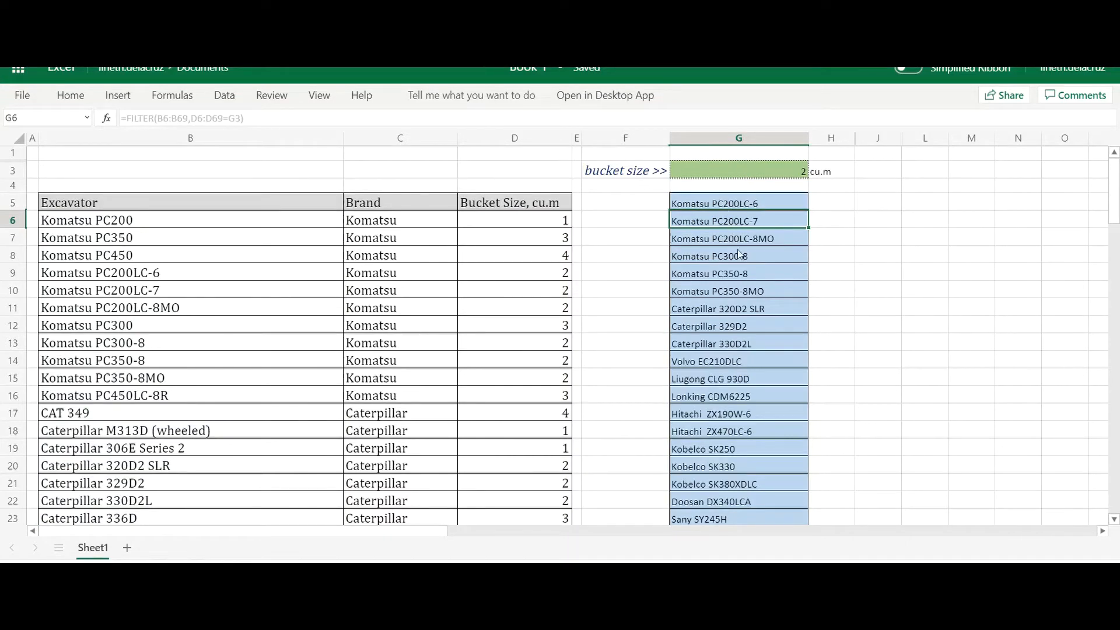
- Look through the filtered excavator list, and change the bucket size in G3 to 1
scroll(738, 302, down, 2)
scroll(735, 297, down, 3)
scroll(735, 296, up, 5)
click(726, 204)
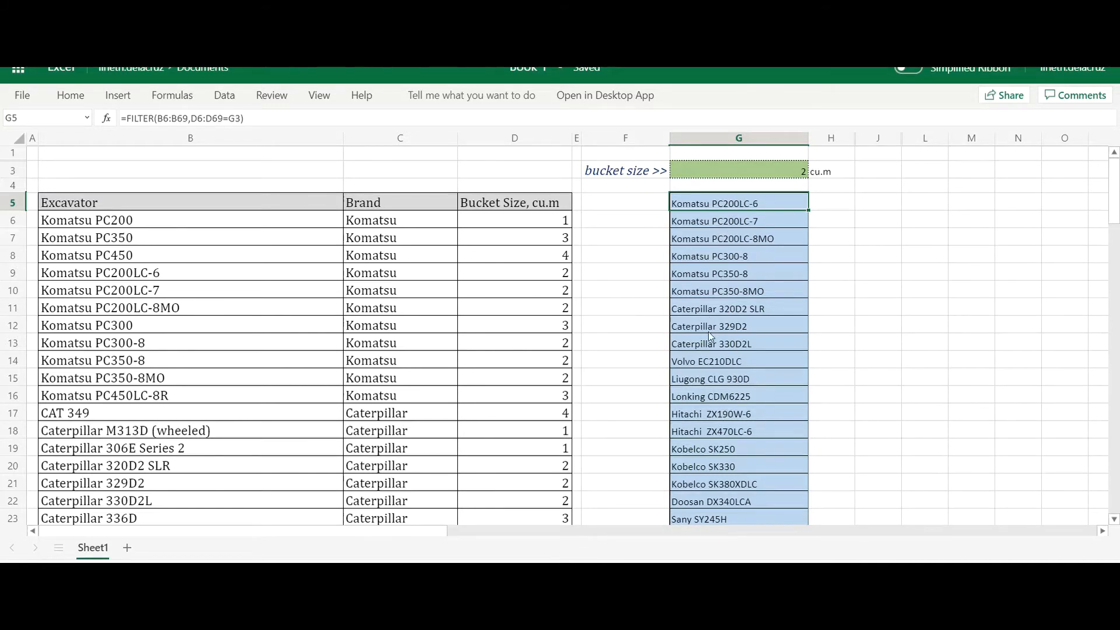
click(745, 172)
text(1)
key(Return)
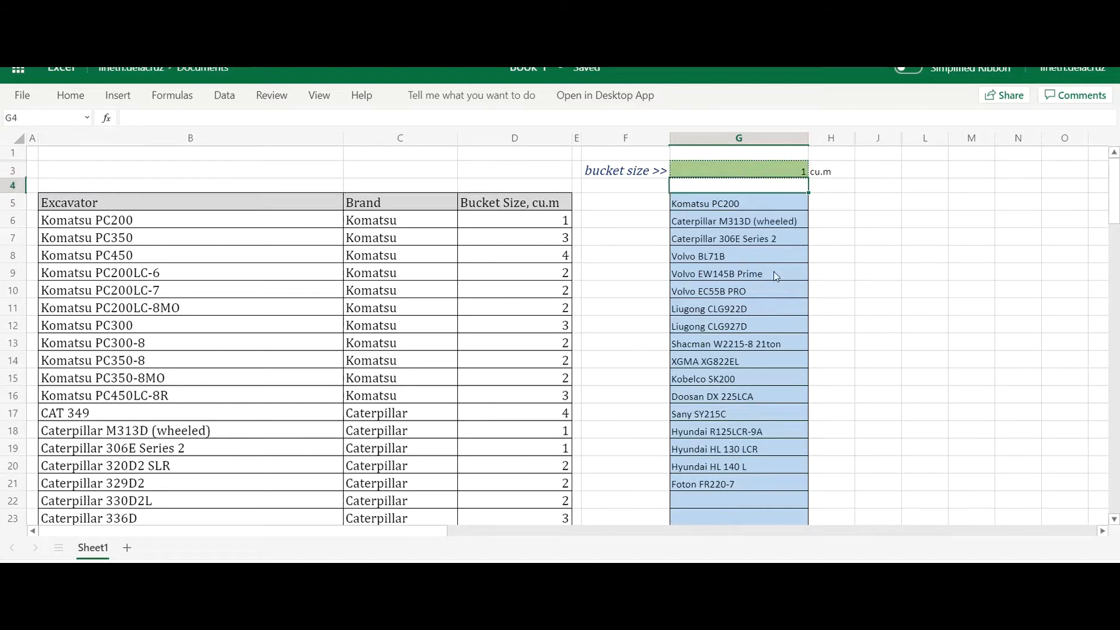
- Test the filter with a bucket size of 50 in G3
click(767, 169)
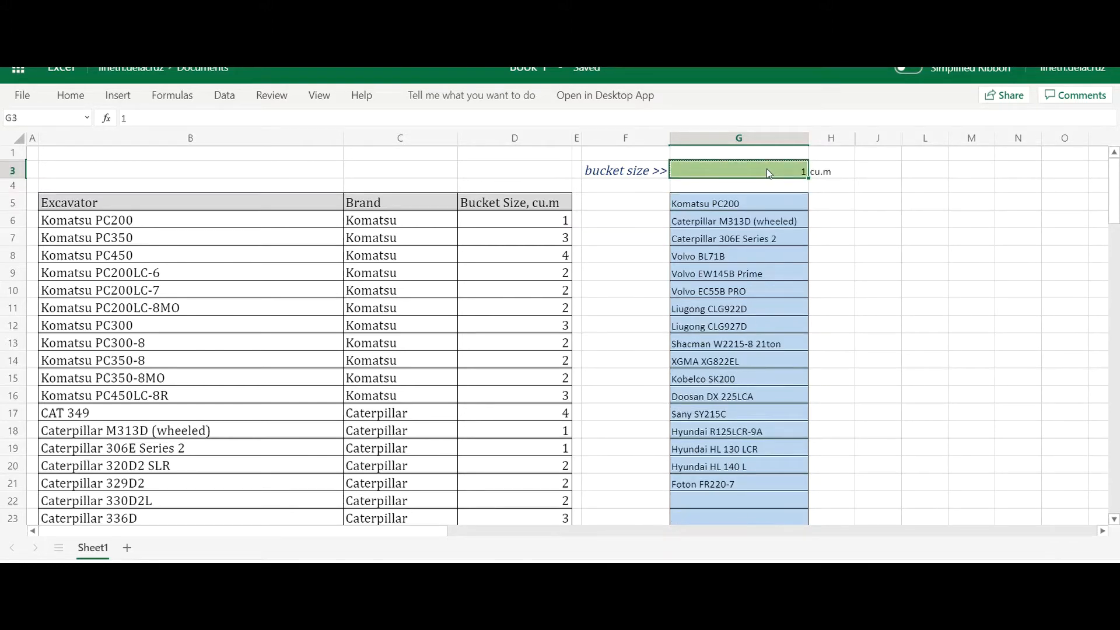
text(50)
key(Return)
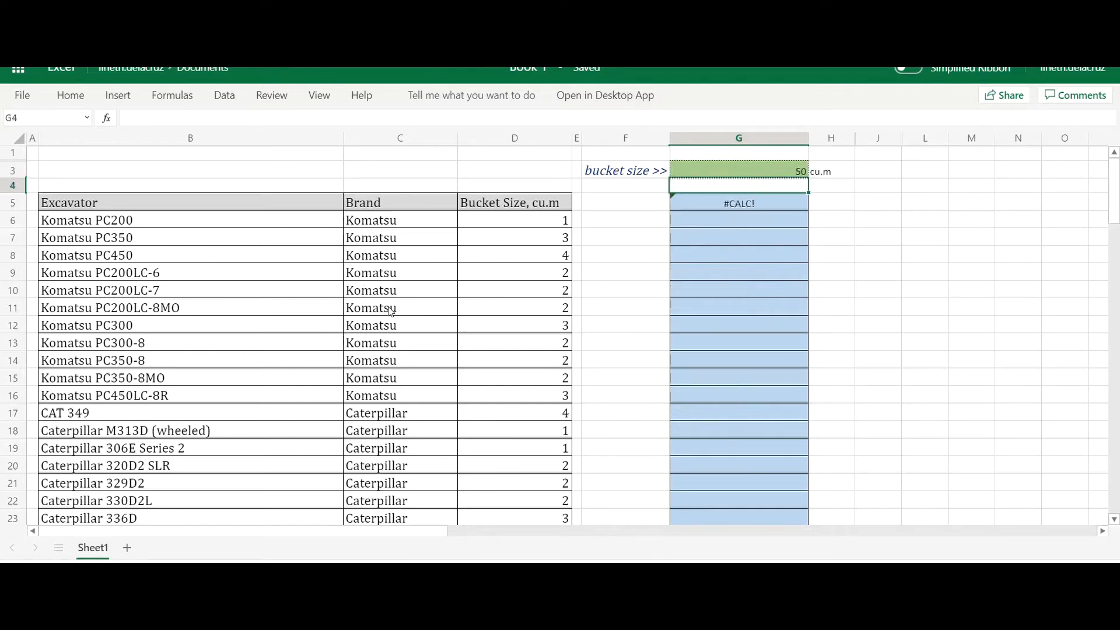
- Add "no record" as the if_empty argument of the FILTER formula in G5
click(767, 205)
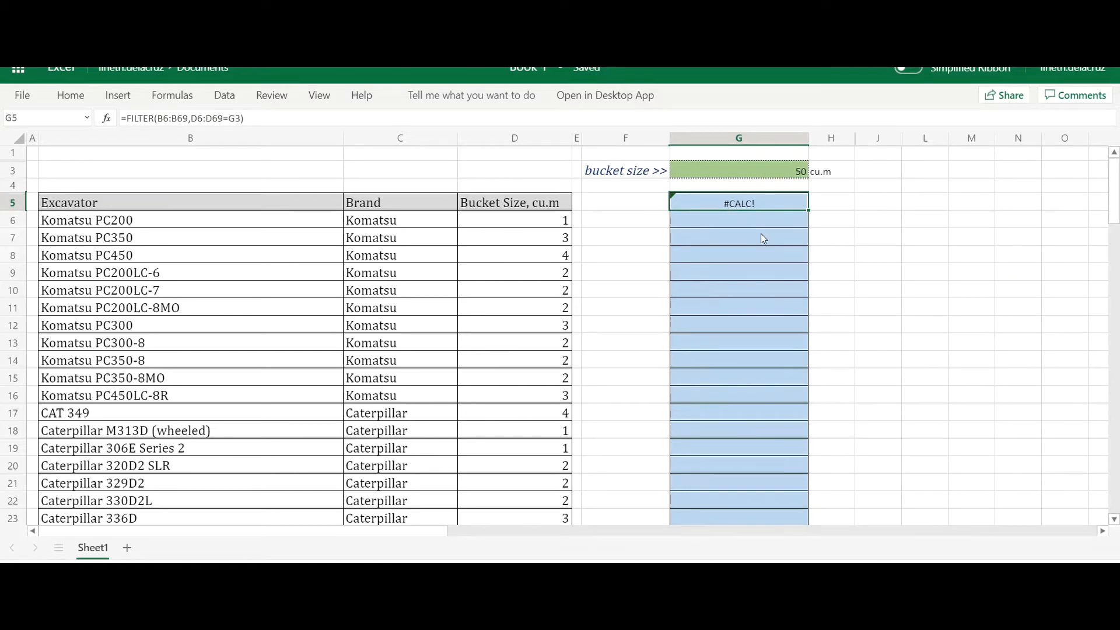
key(F2)
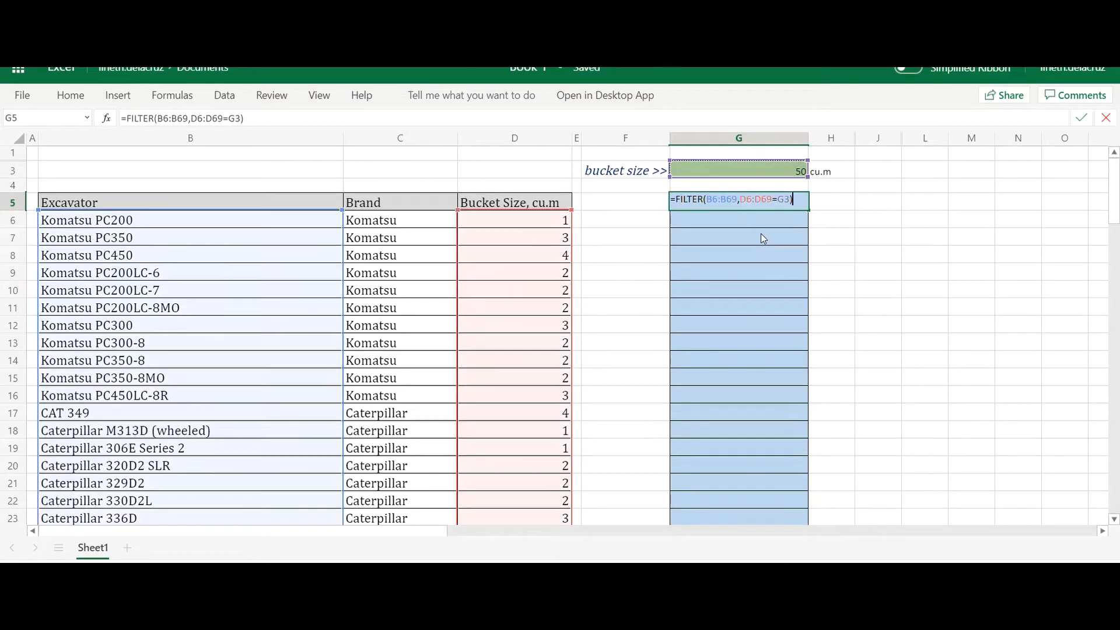
text(,)
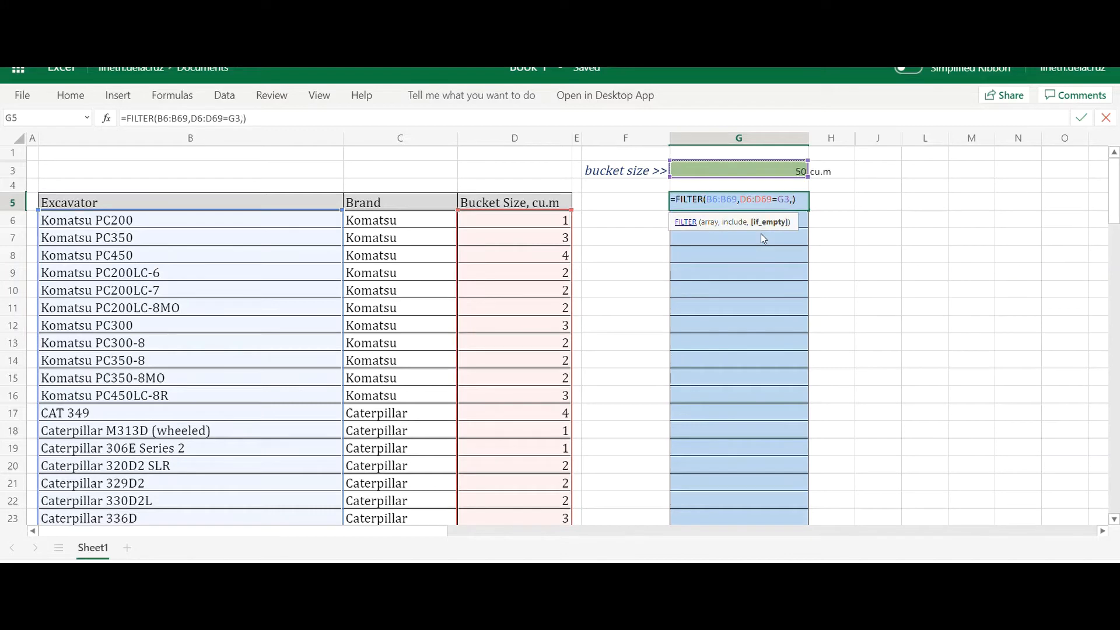
text("no recor)
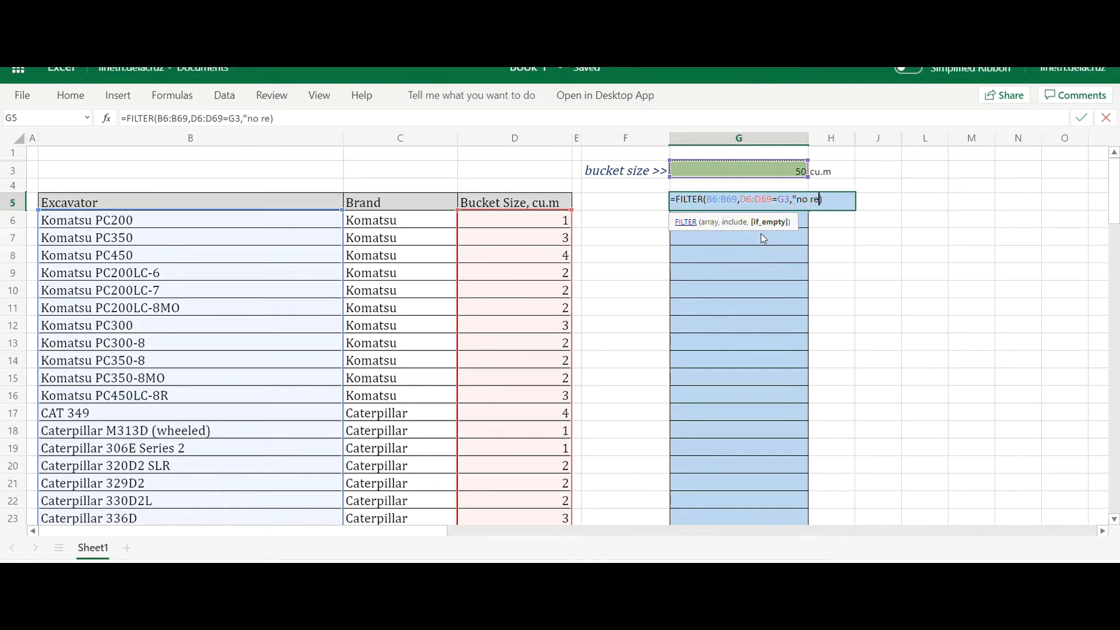
text(d")
key(Return)
key(Up)
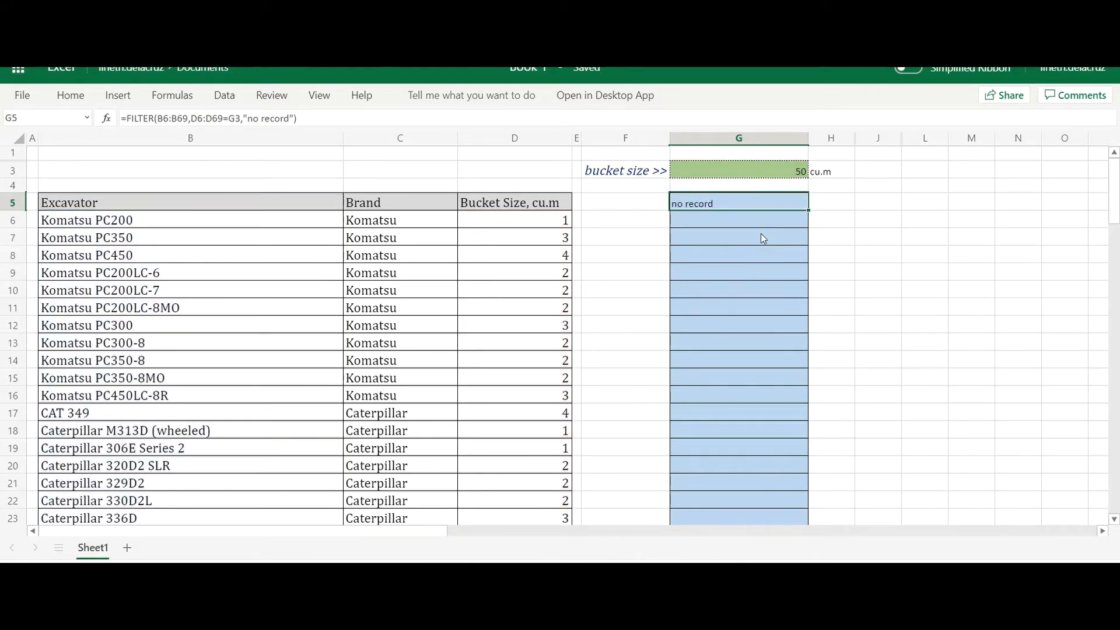
- Set the bucket size in G3 back to 2
click(754, 169)
text(2)
key(Return)
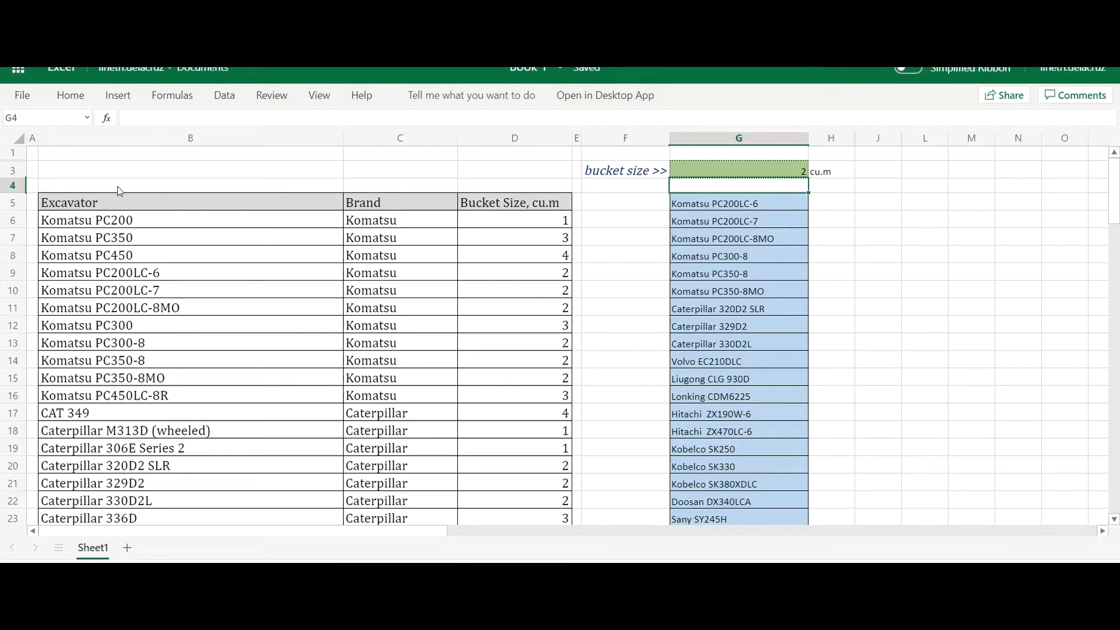
- Unhide row 2 between rows 1 and 3
click(19, 152)
drag(19, 153, 13, 170)
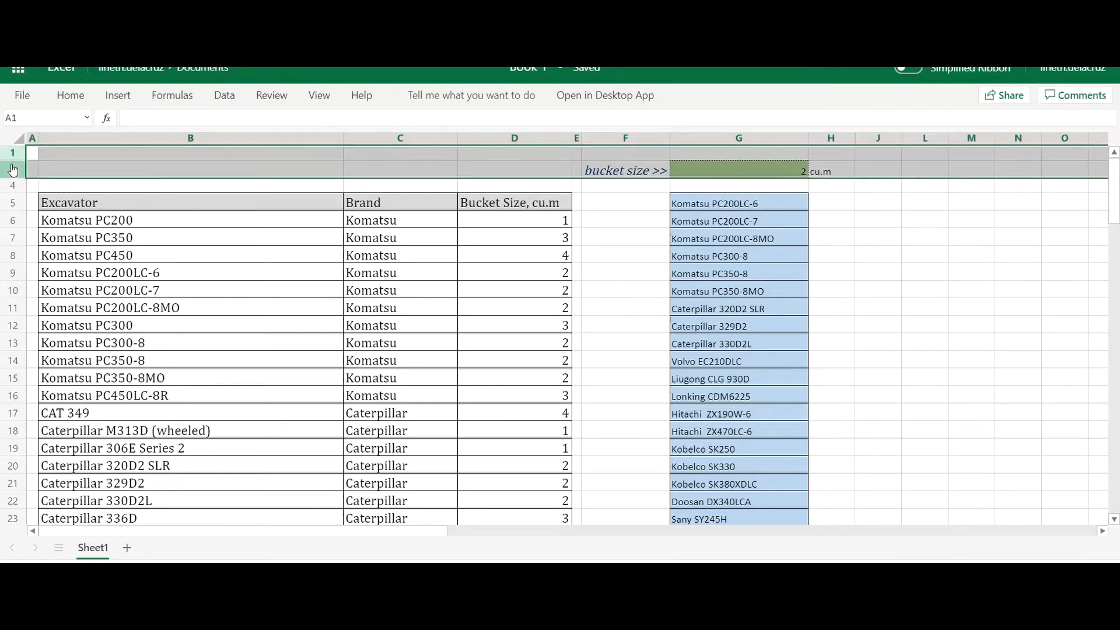
right_click(10, 169)
click(65, 406)
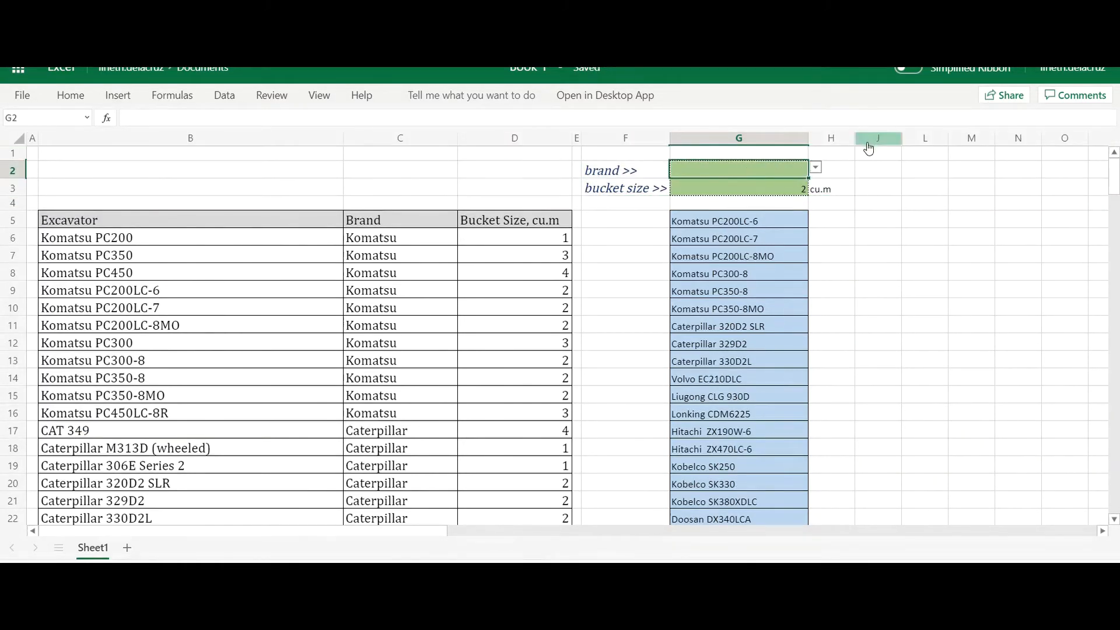
- Unhide column K between columns J and L
click(847, 141)
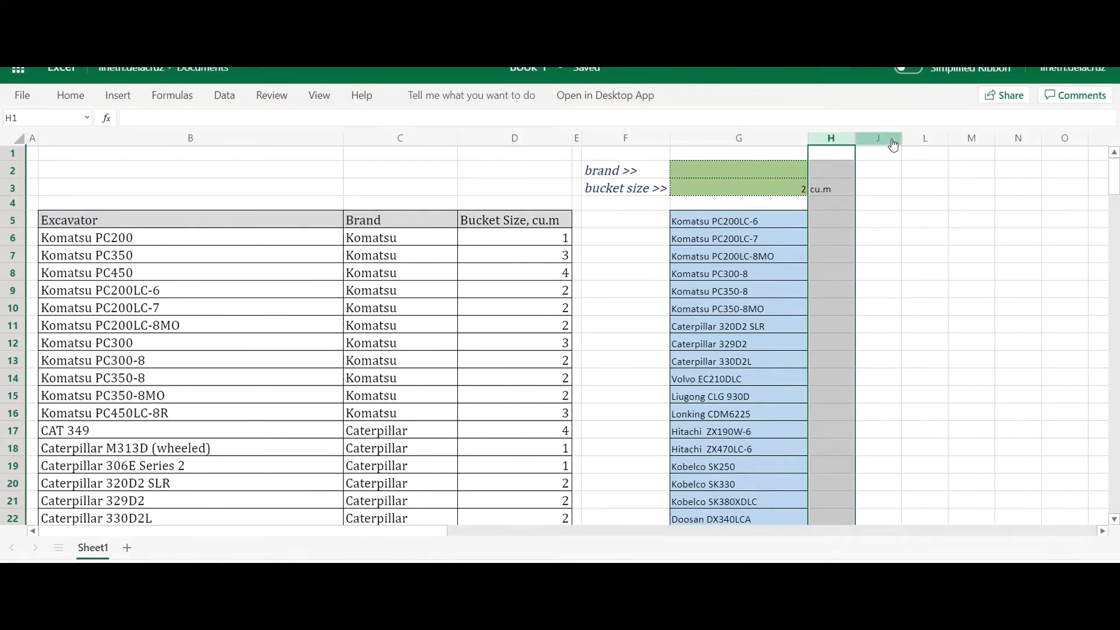
drag(878, 140, 923, 145)
right_click(923, 145)
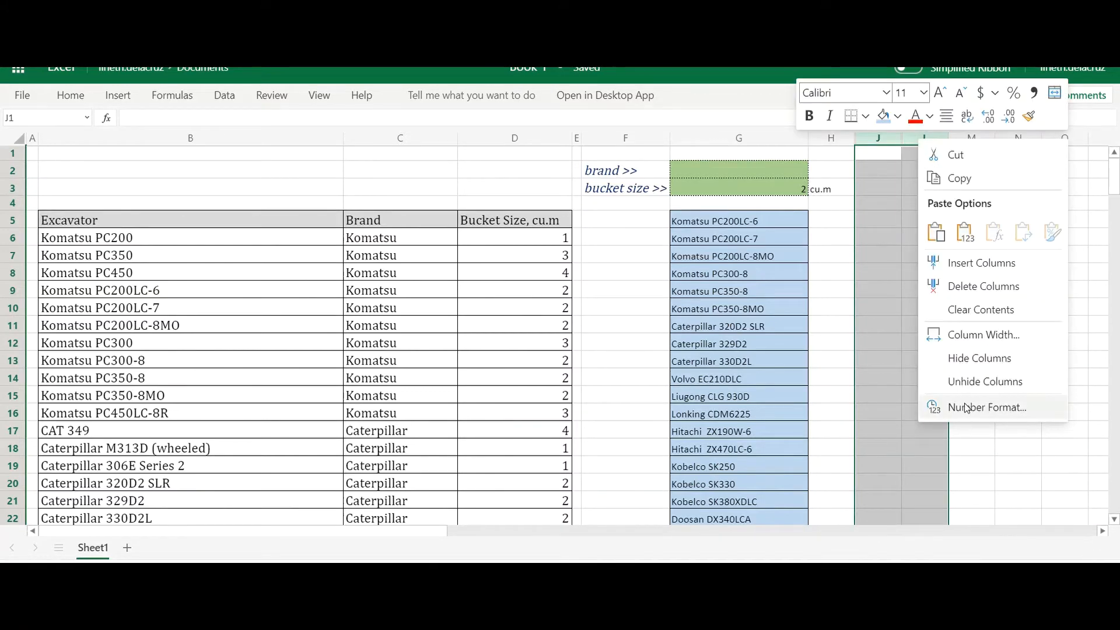
click(973, 381)
click(940, 325)
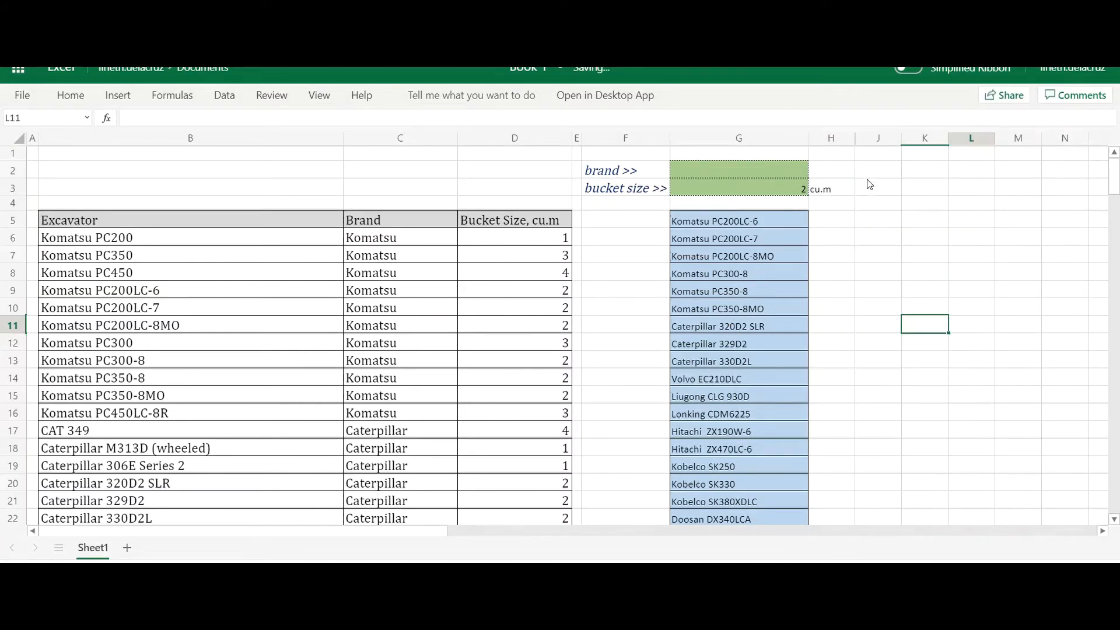
- Unhide column I between columns H and J
click(843, 140)
drag(863, 142, 876, 143)
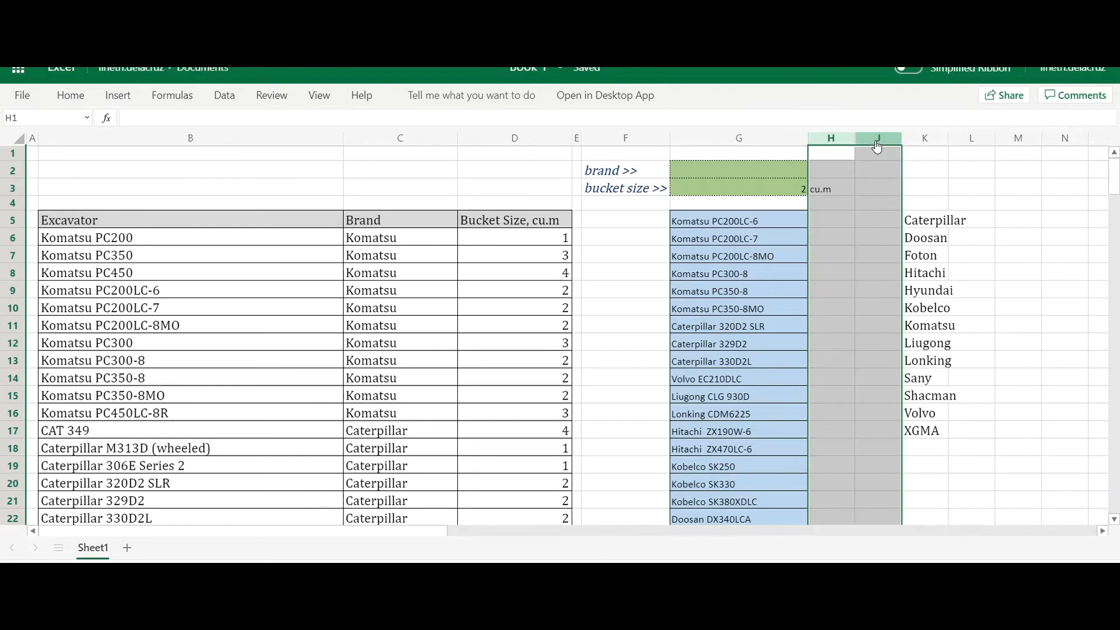
right_click(875, 145)
click(900, 387)
click(925, 309)
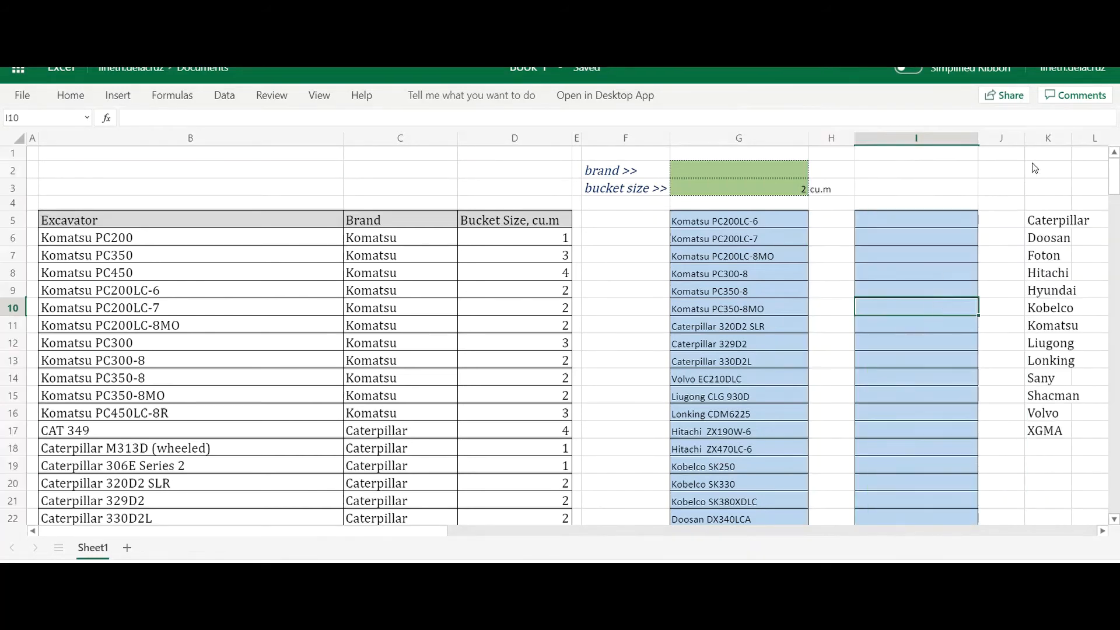
- Hide column K, which holds the list of brand names
click(1048, 139)
right_click(1048, 140)
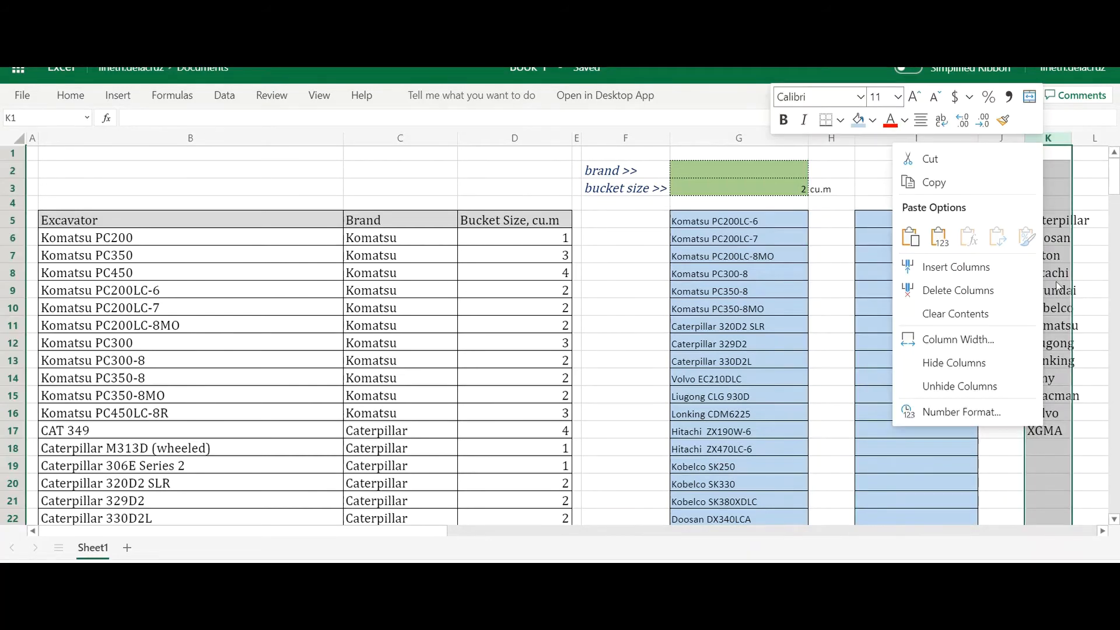
click(954, 362)
click(897, 303)
click(876, 220)
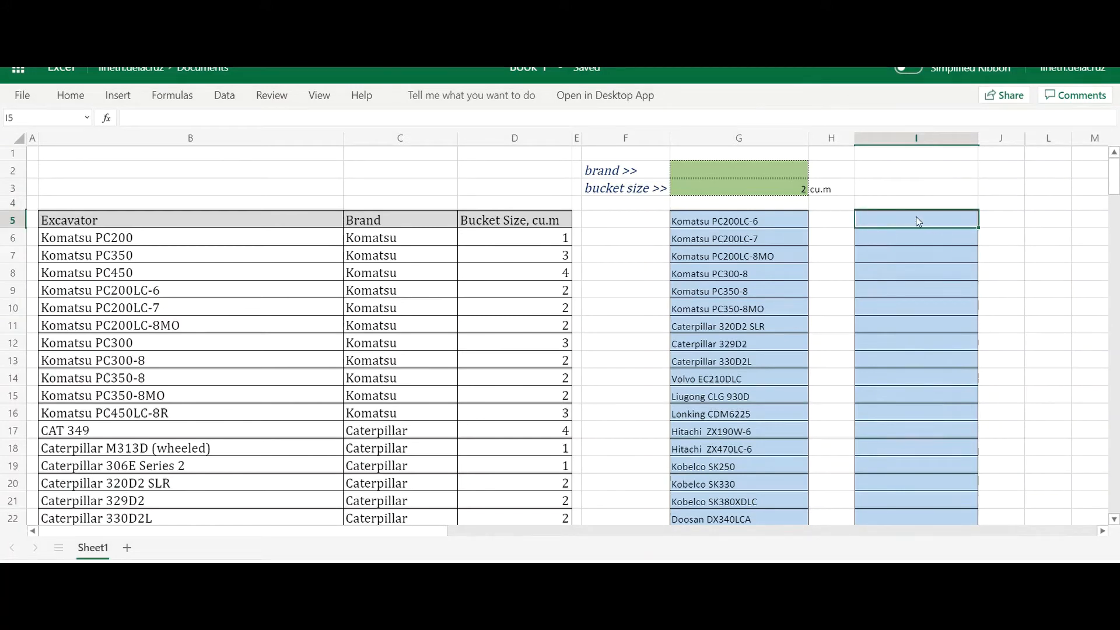
- Choose Komatsu as the brand in cell G2
click(691, 169)
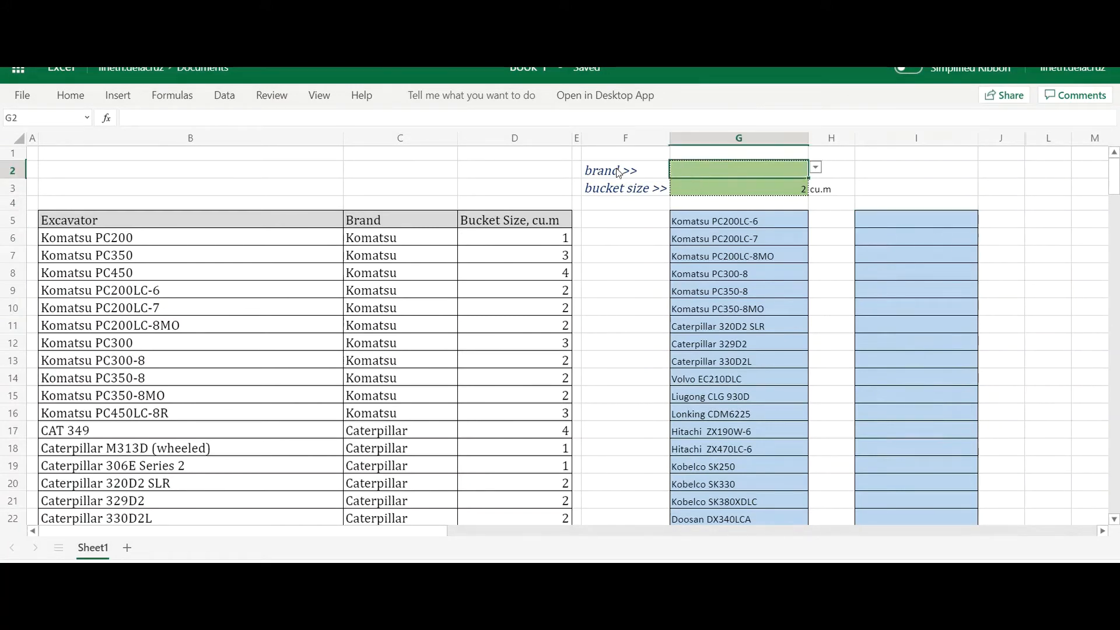
click(815, 168)
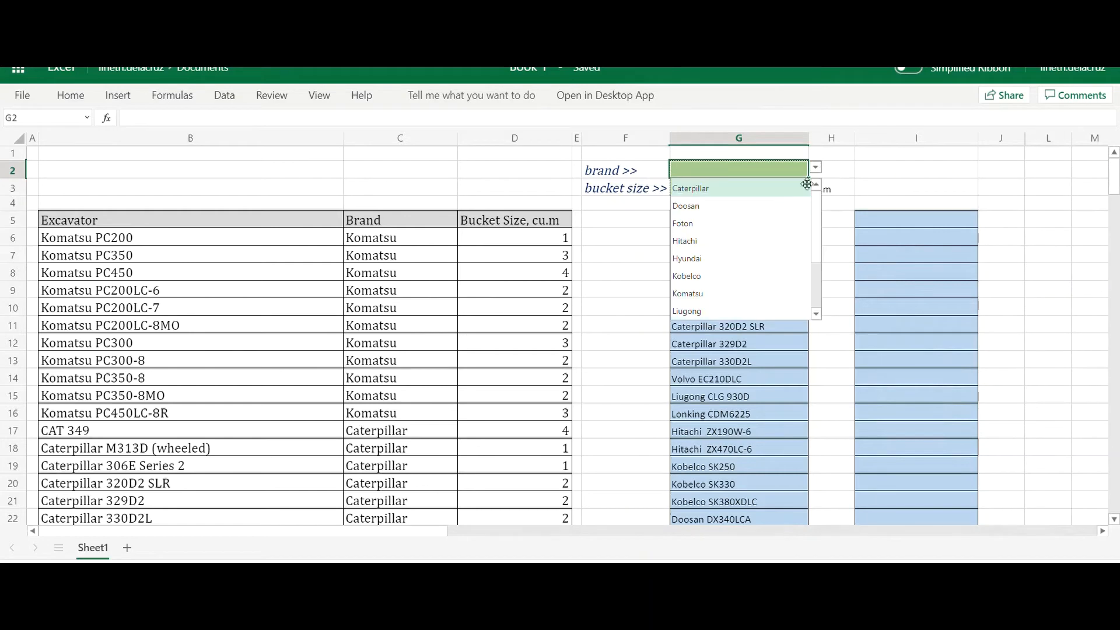
click(688, 294)
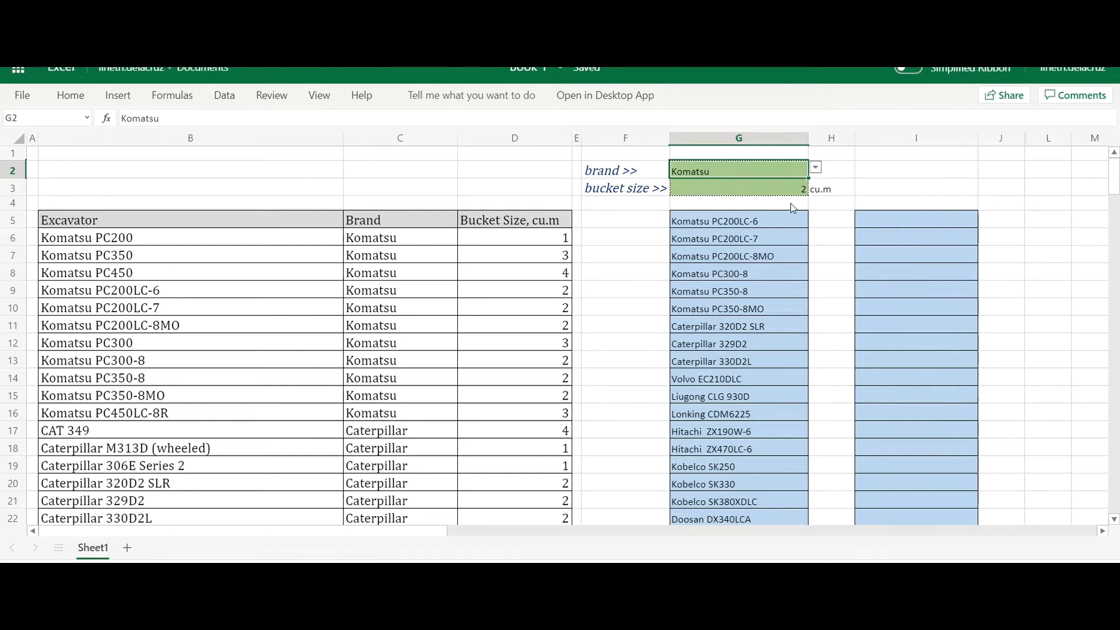
- Copy the FILTER formula text from G5 into I5 with its references unchanged
click(869, 222)
click(743, 226)
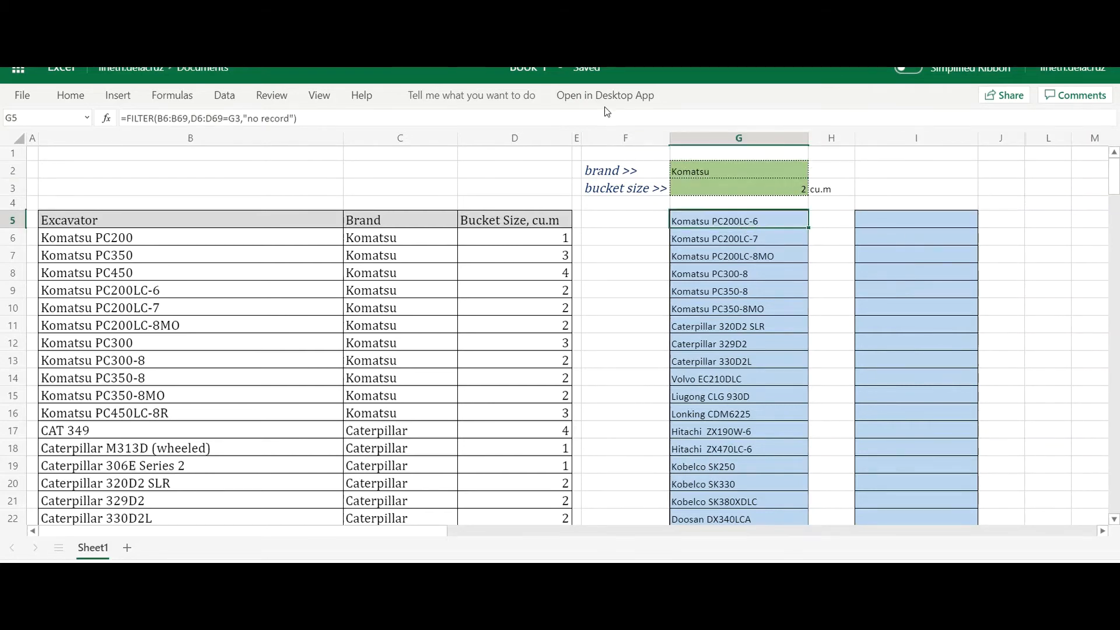
key(F2)
drag(853, 219, 622, 219)
key(Escape)
double_click(903, 219)
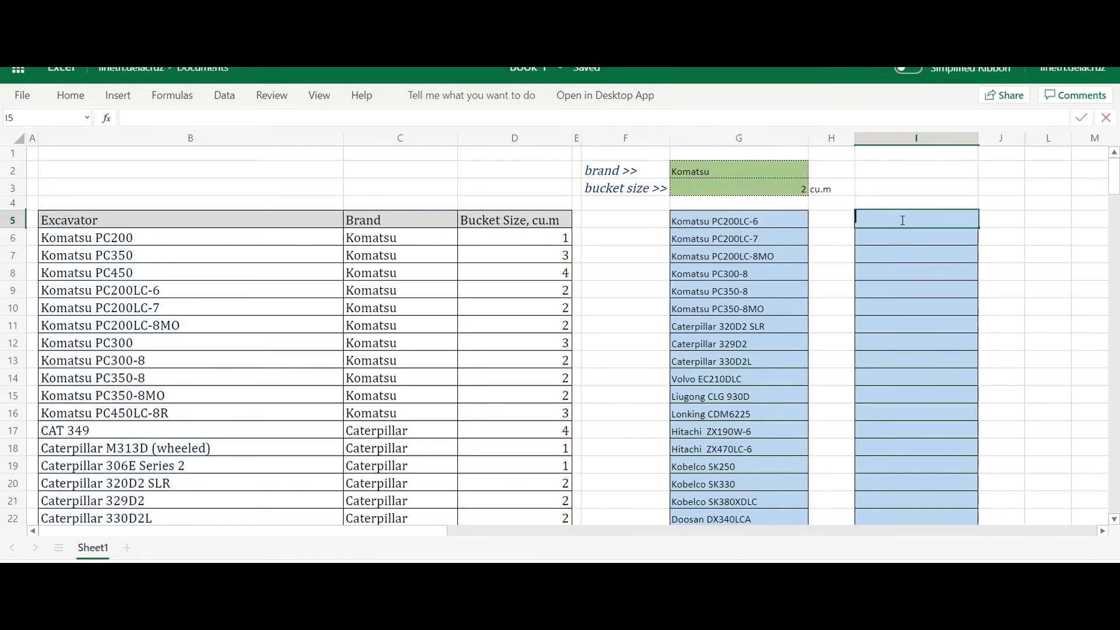
key(ctrl+v)
key(Return)
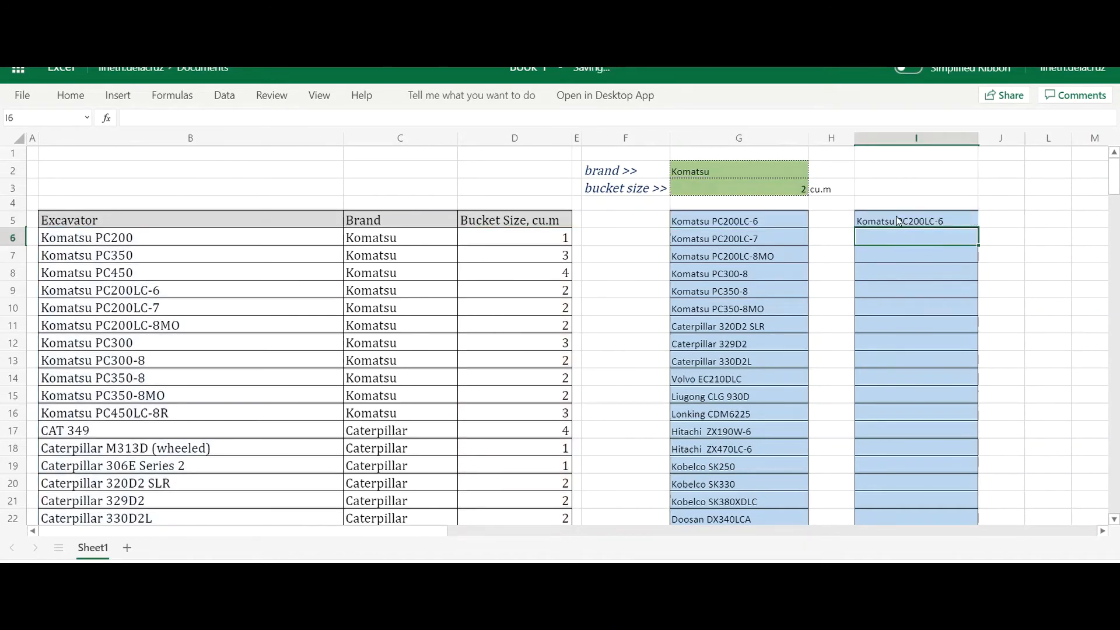
- Enclose the bucket size condition D6:D69=G3 in parentheses within the FILTER formula in I5
double_click(897, 217)
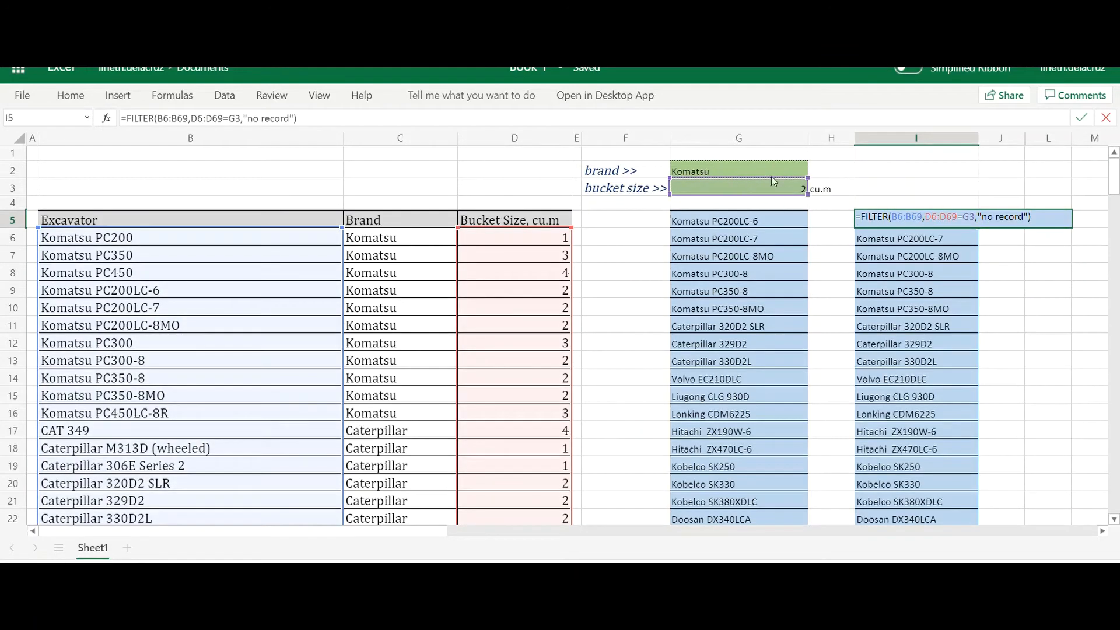
click(929, 224)
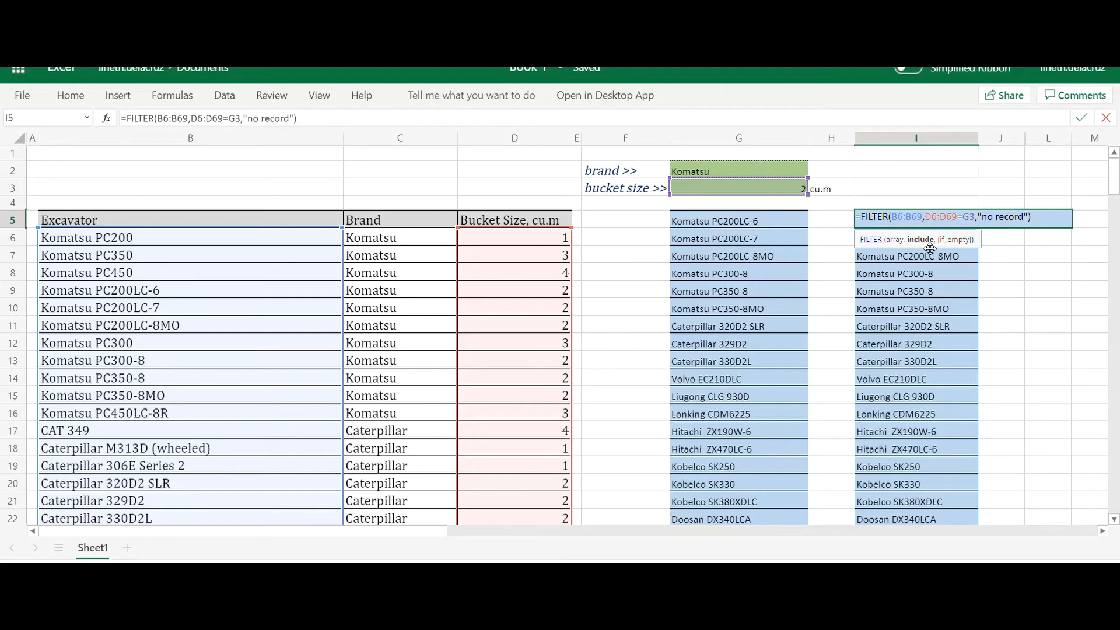
text(()
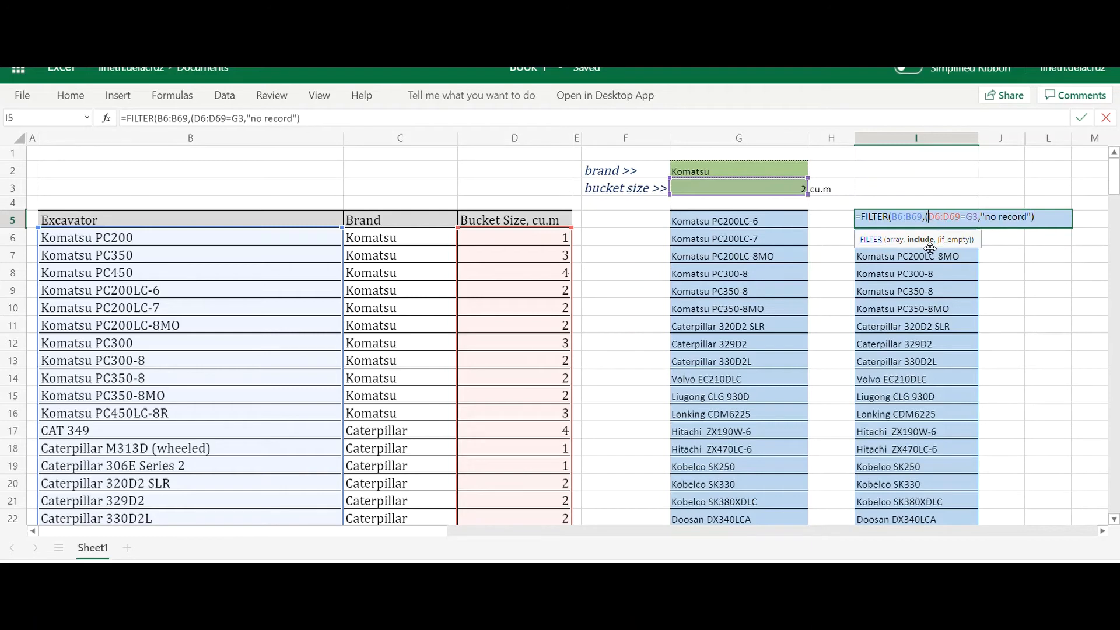
click(980, 218)
text())
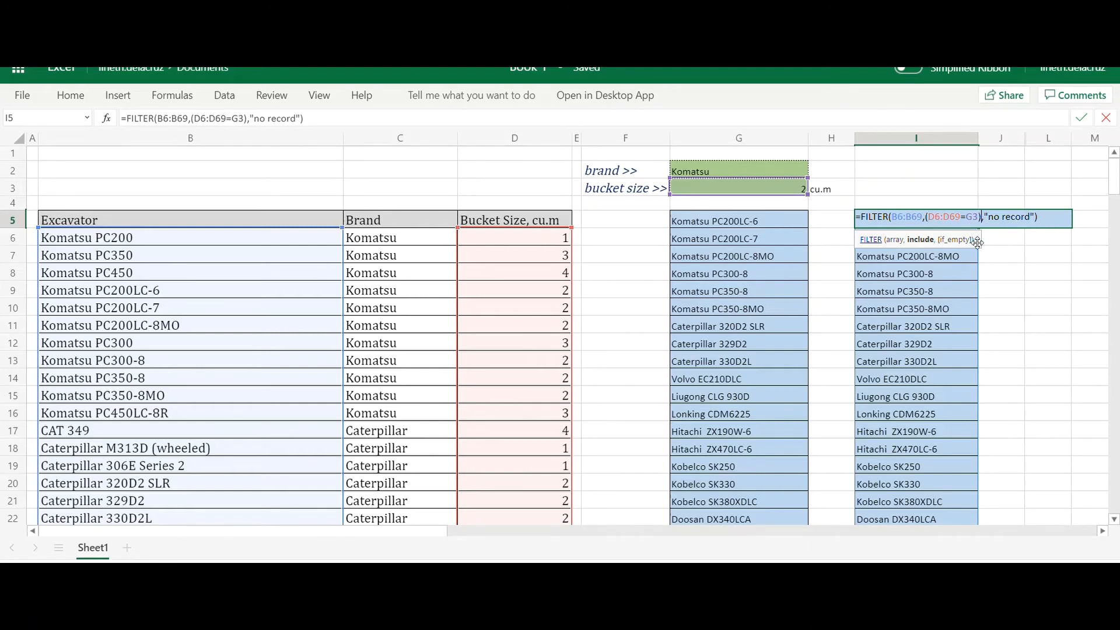
text(*)
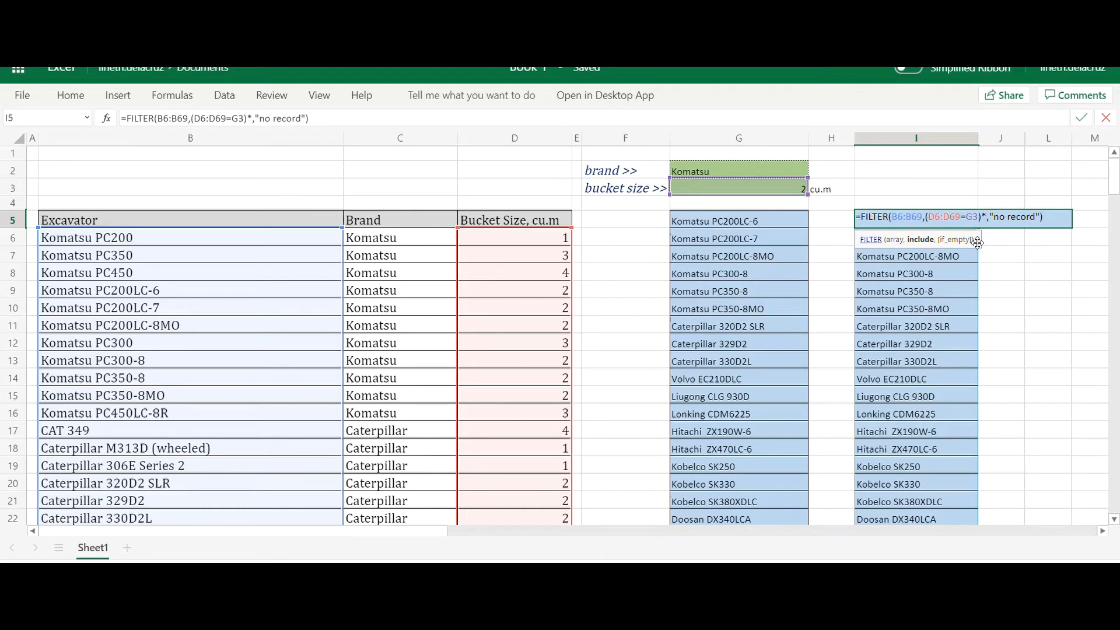
text(()
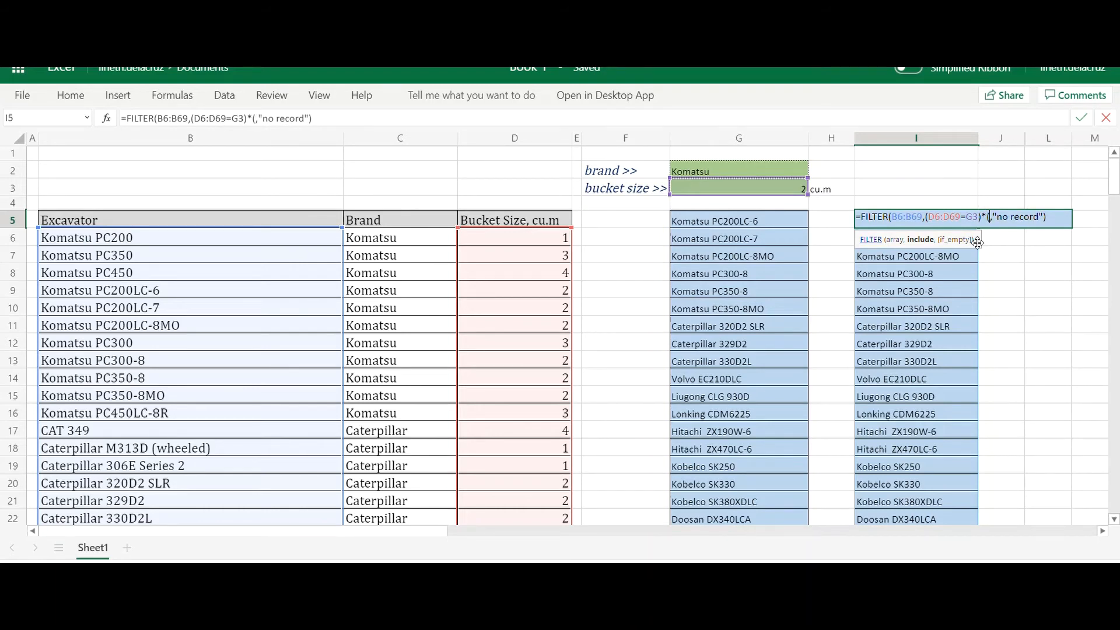
- Multiply the bucket size condition in I5 by a brand condition, *(C6:C69=G2), and commit the FILTER formula
click(386, 254)
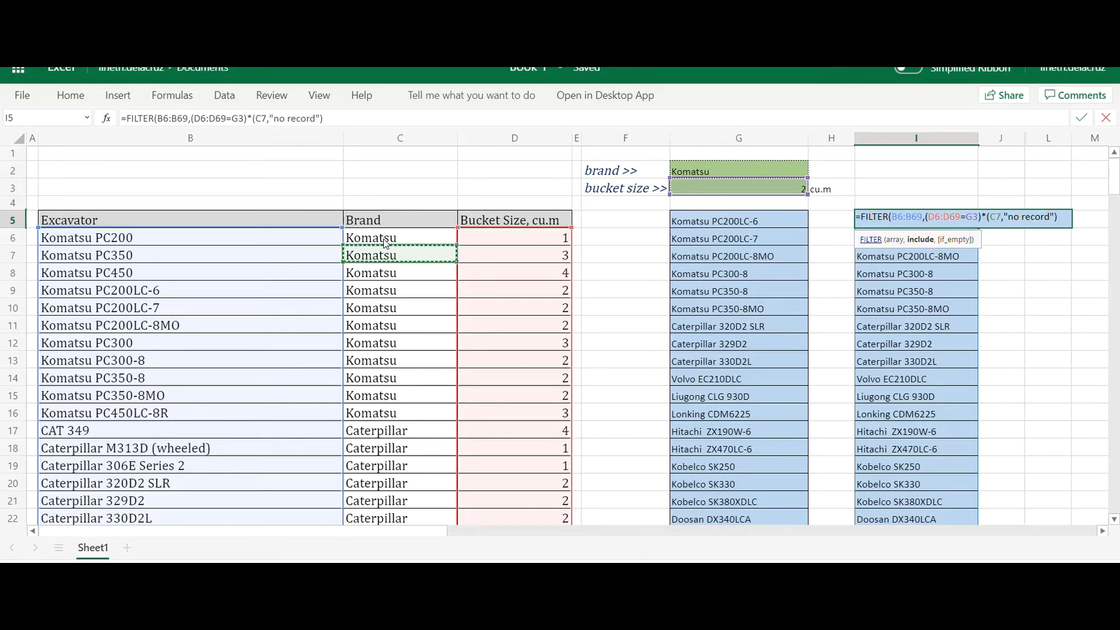
click(385, 236)
scroll(408, 298, down, 10)
scroll(385, 460, down, 8)
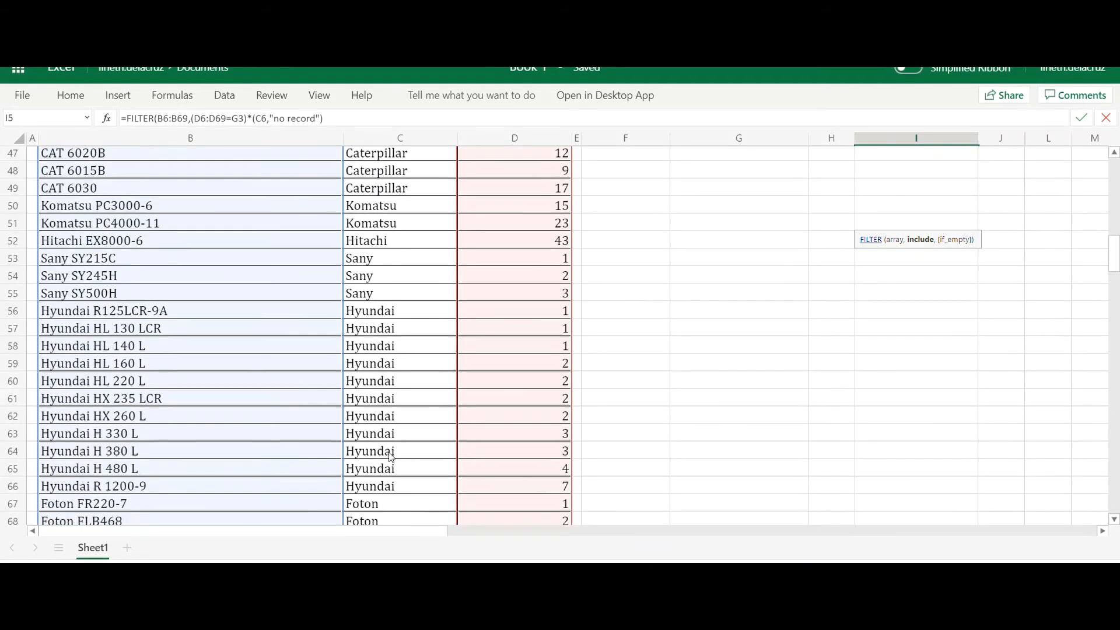
shift+click(411, 333)
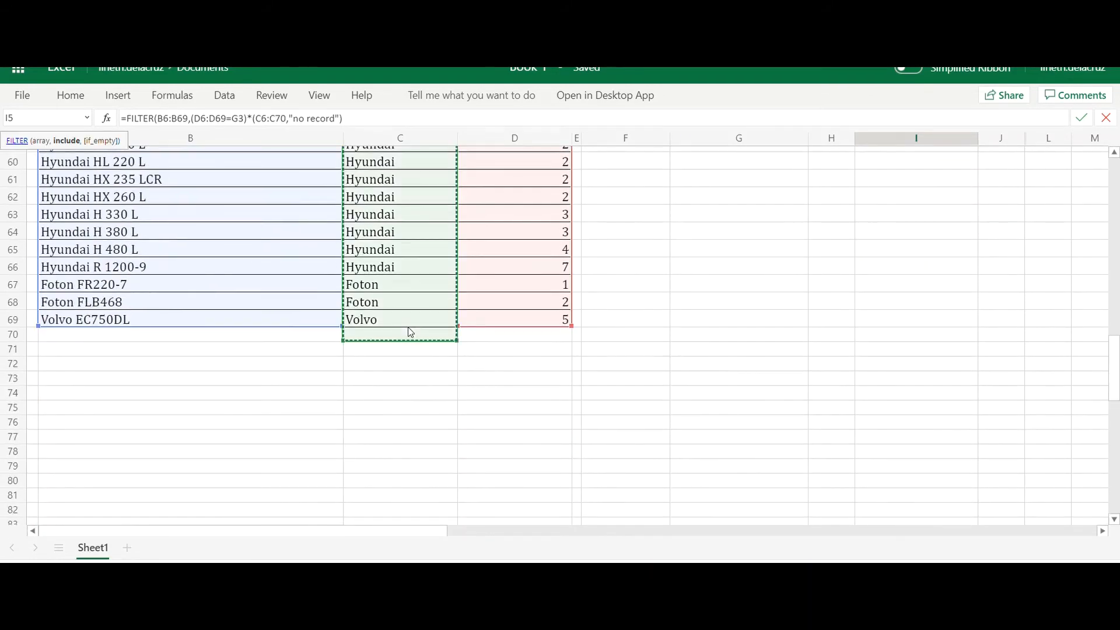
key(shift+Up)
text(=)
scroll(861, 292, up, 1)
scroll(861, 292, up, 19)
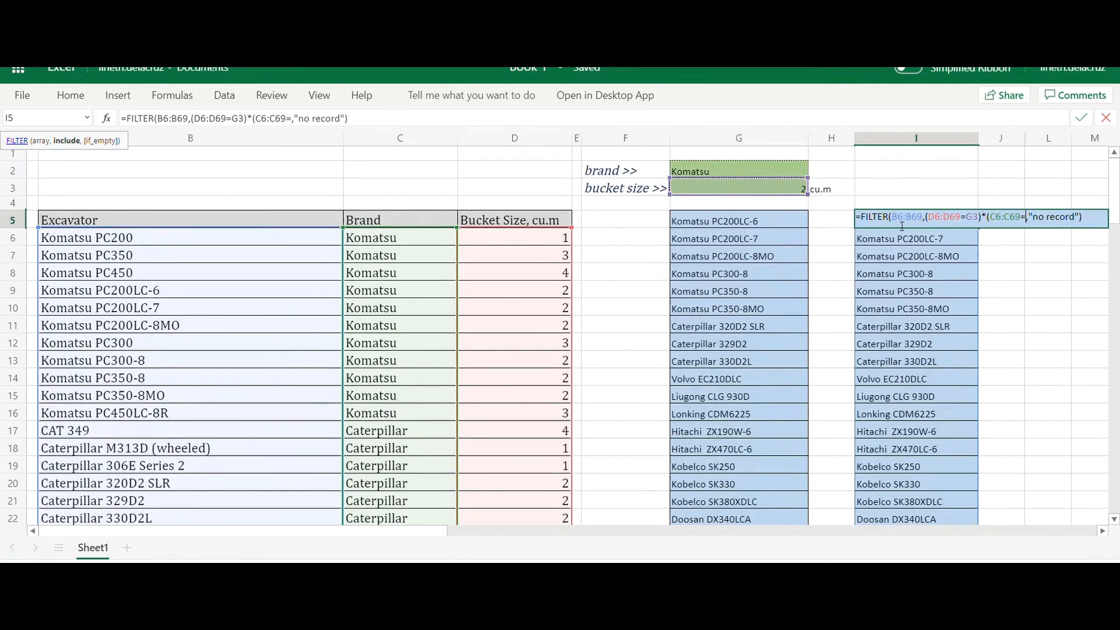
click(746, 168)
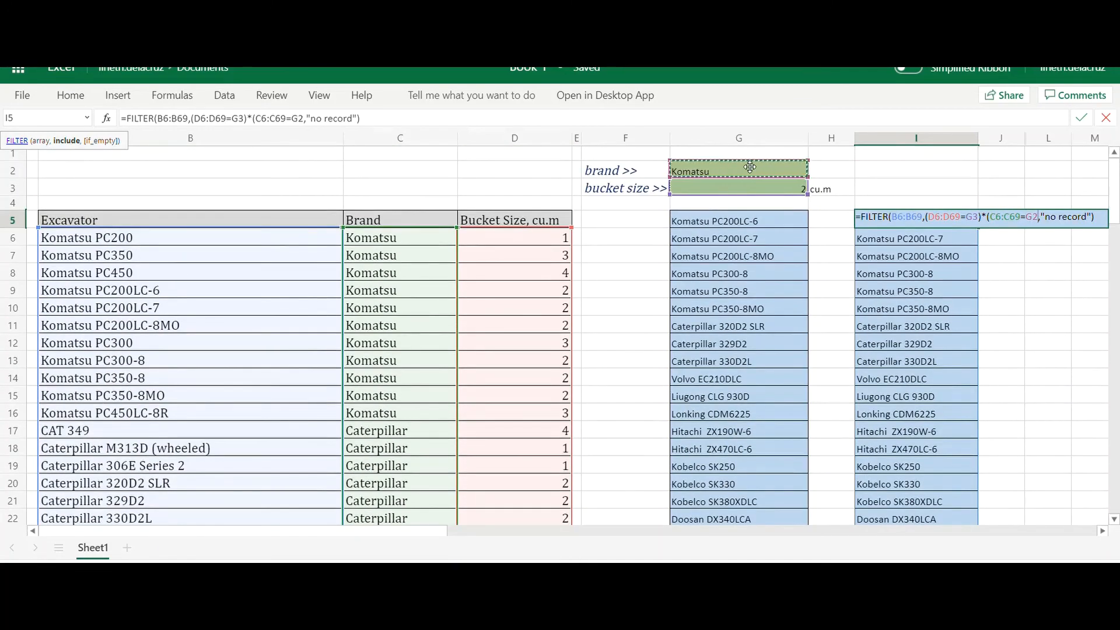
text())
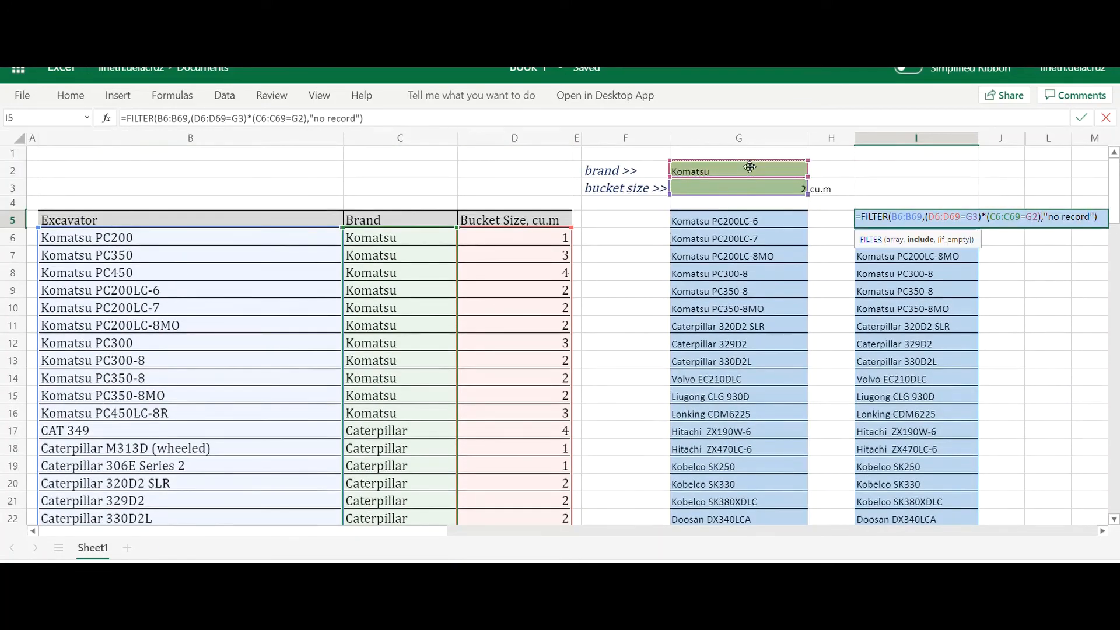
key(Return)
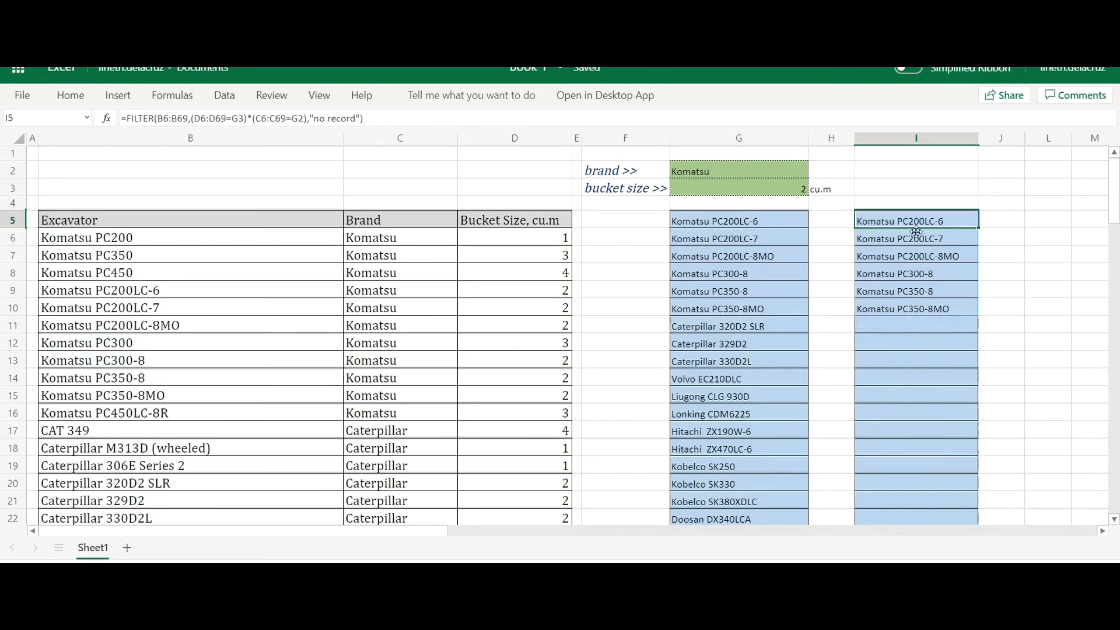
- Test the two-criteria filter by changing the brand in G2 to Doosan and finally to Caterpillar
click(789, 170)
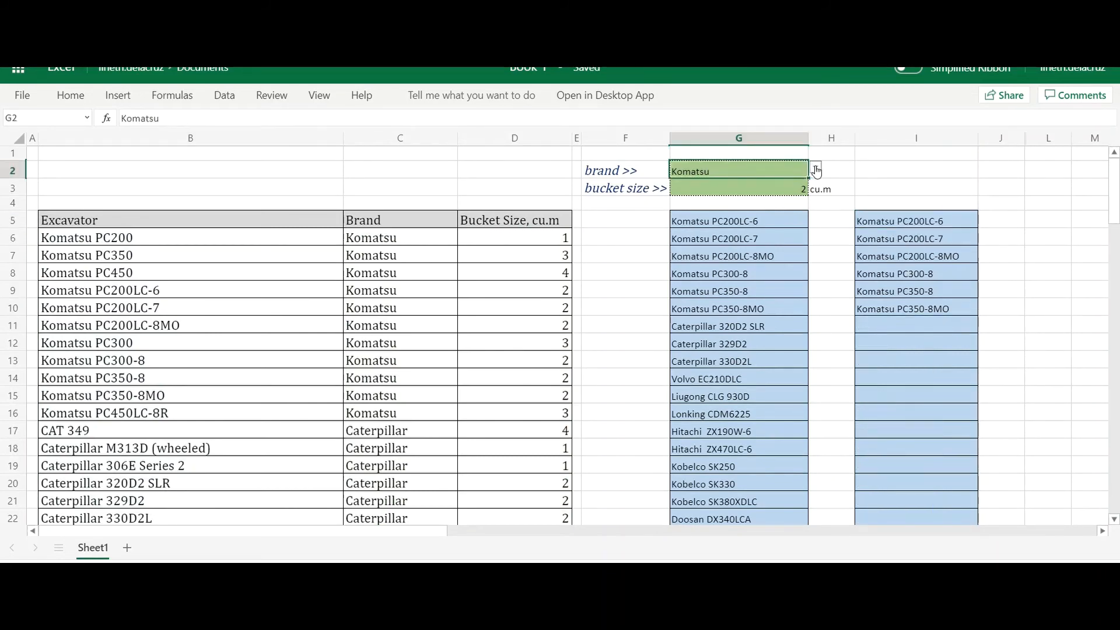
click(815, 167)
click(748, 207)
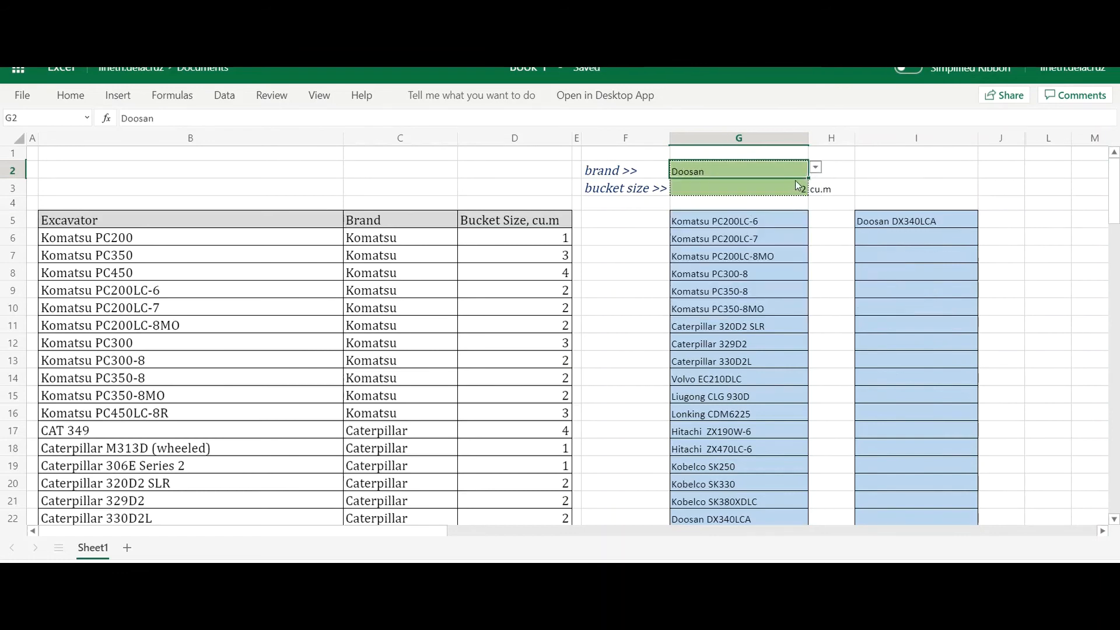
click(815, 169)
click(748, 188)
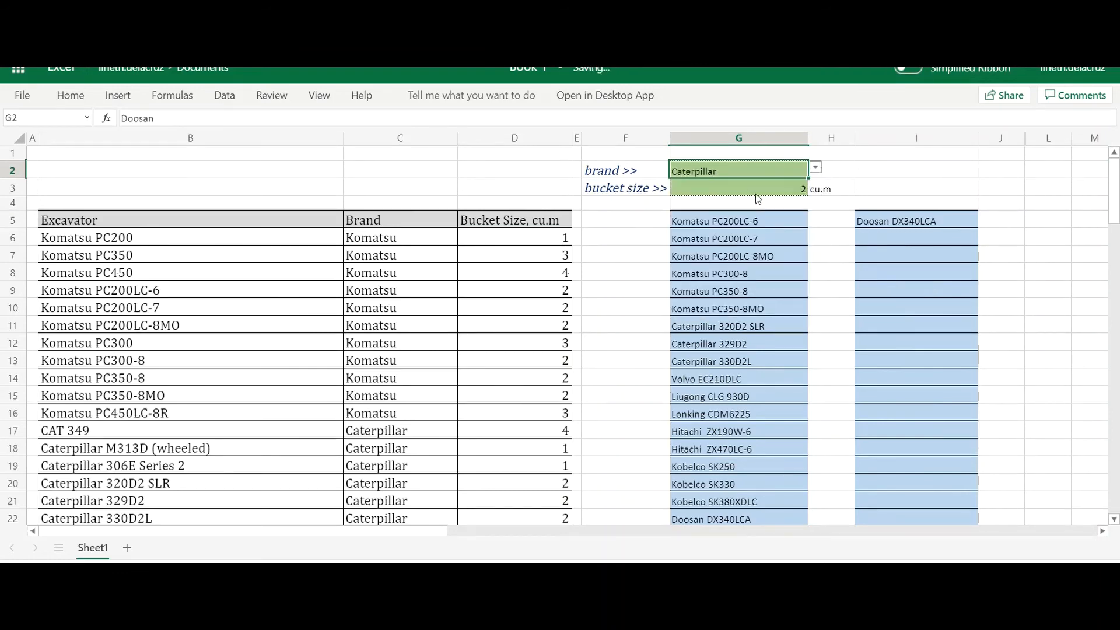
click(881, 222)
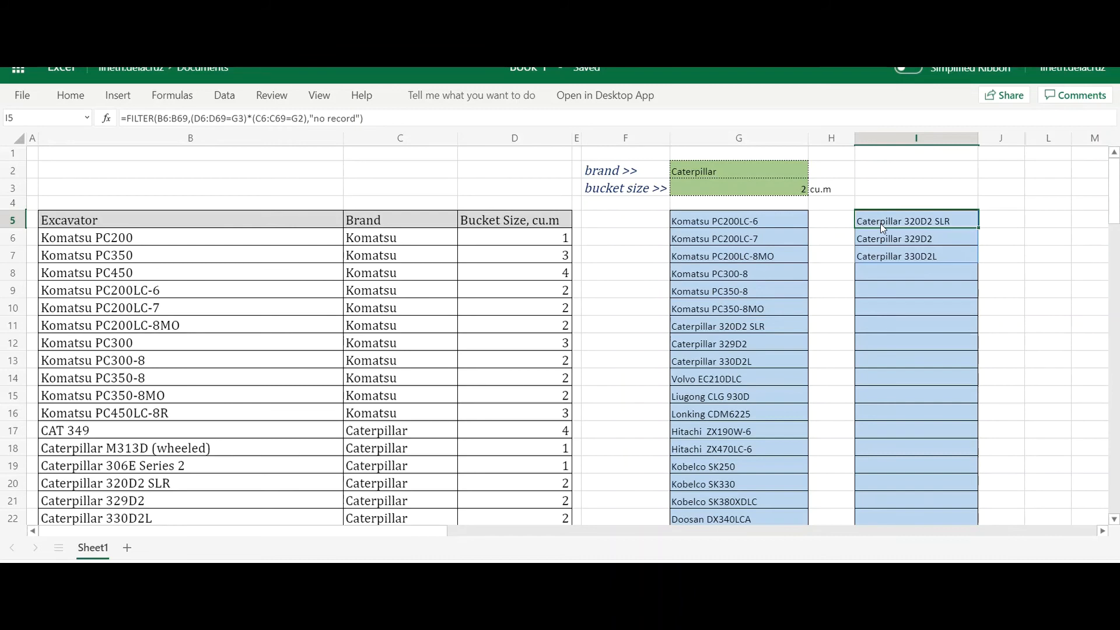